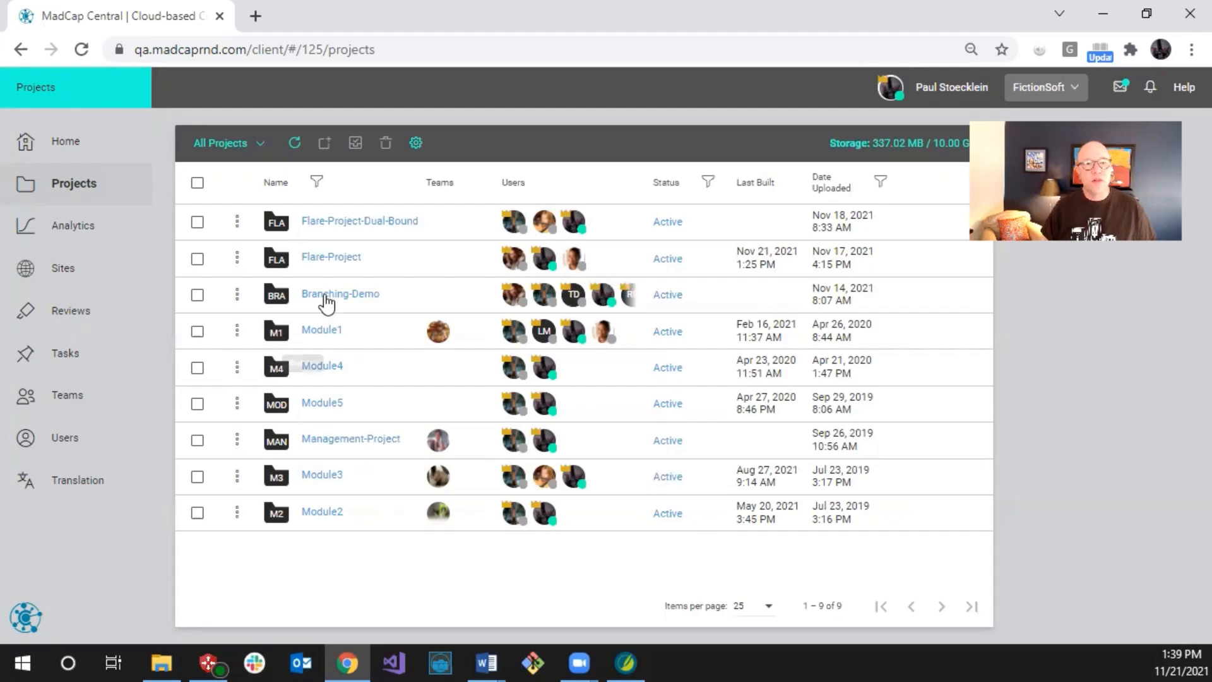
Step: Open the build history of the Flare-Project project and examine which target each build was generated from
click(325, 258)
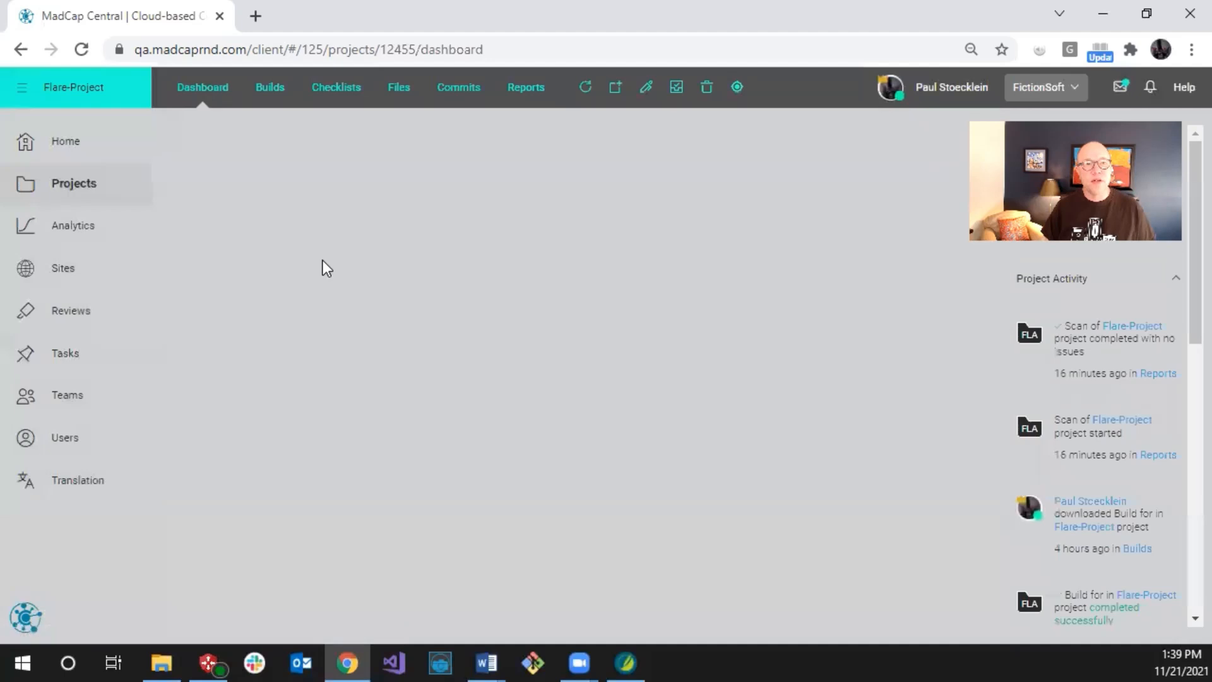
click(258, 94)
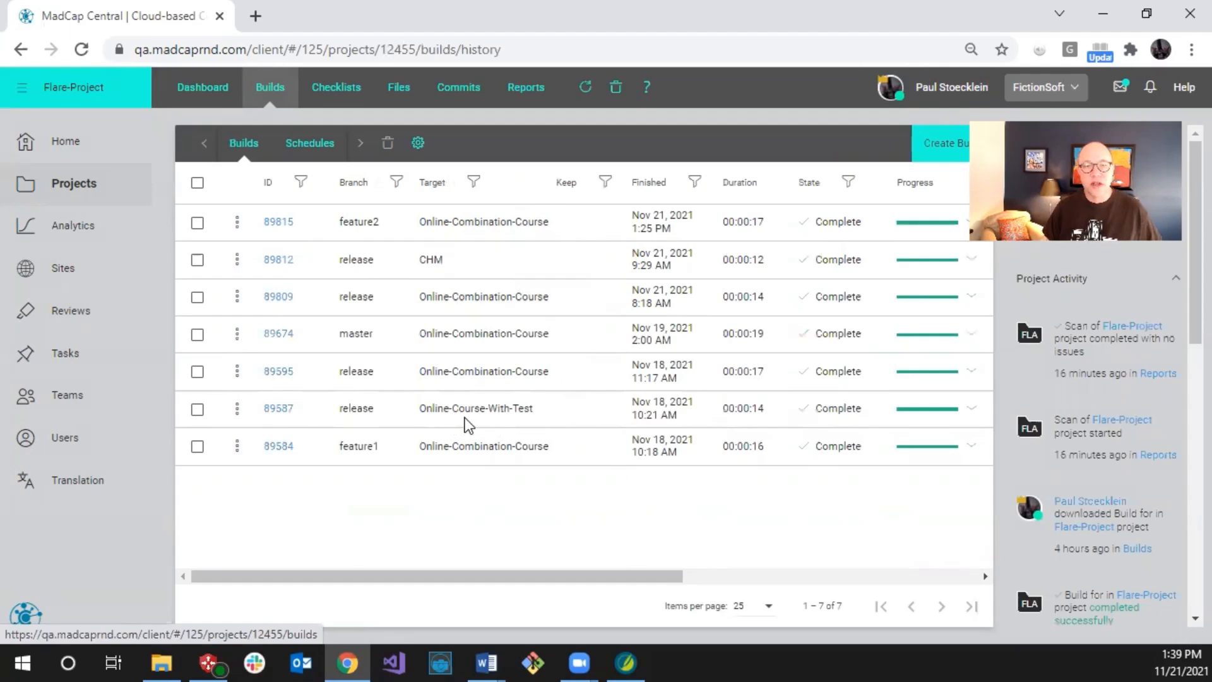
mouse_move(437, 273)
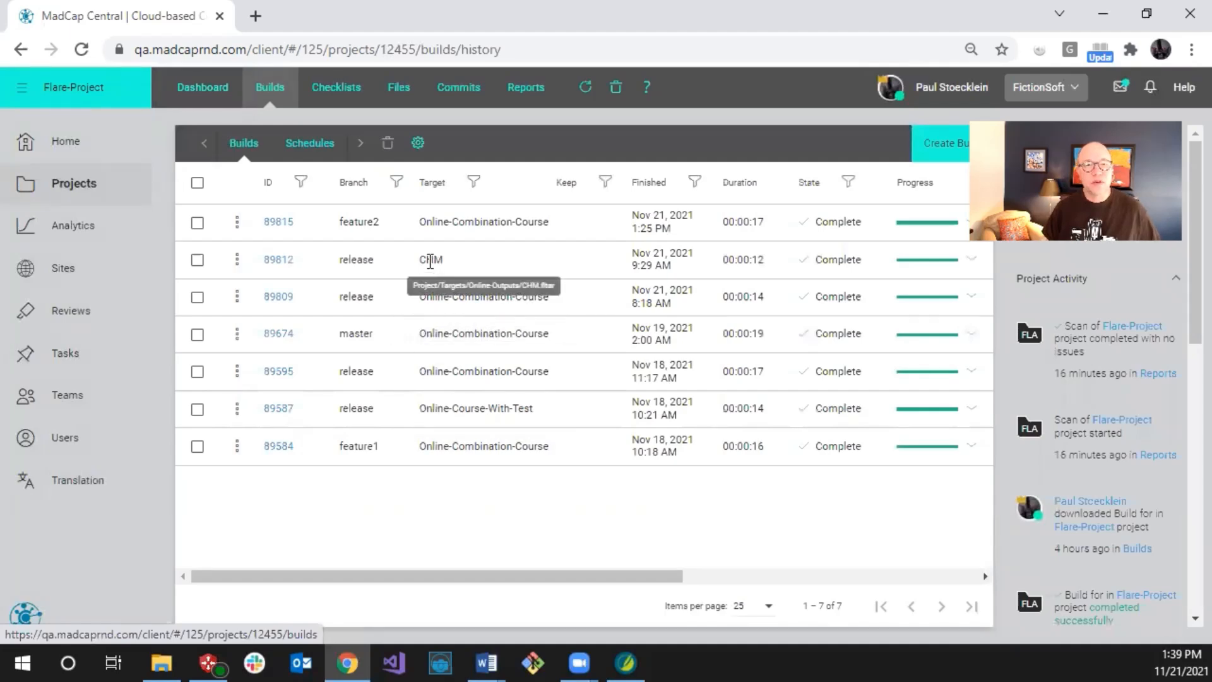
mouse_move(511, 422)
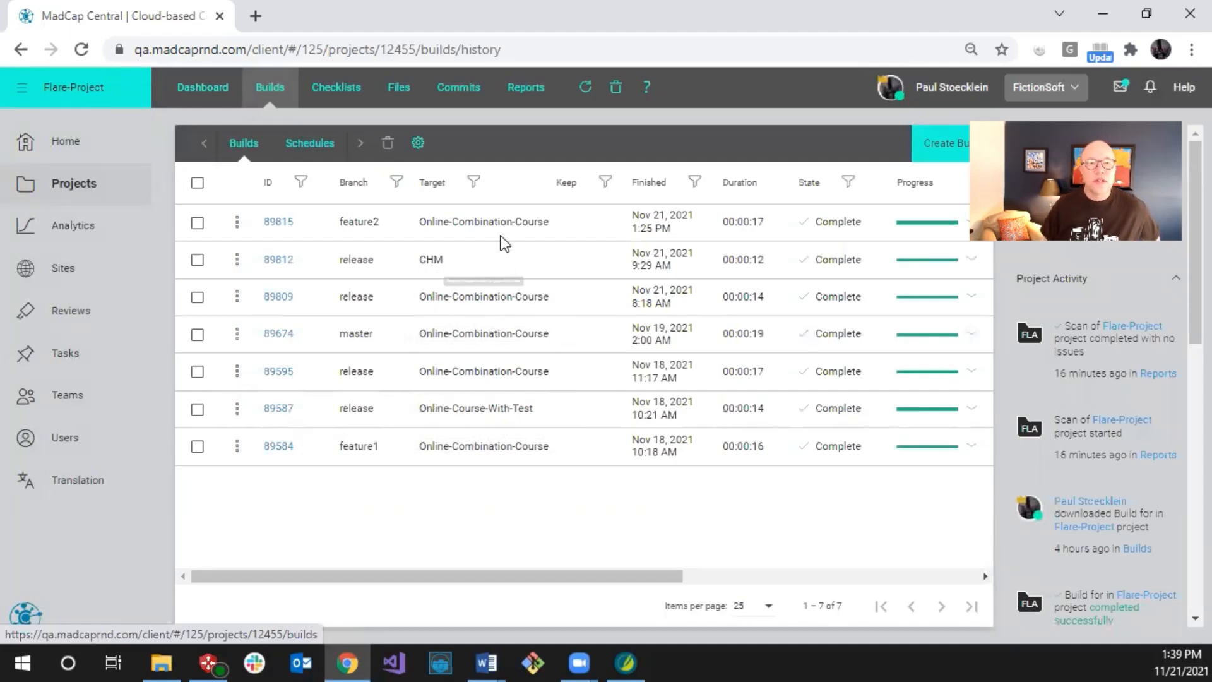
drag(420, 222, 547, 224)
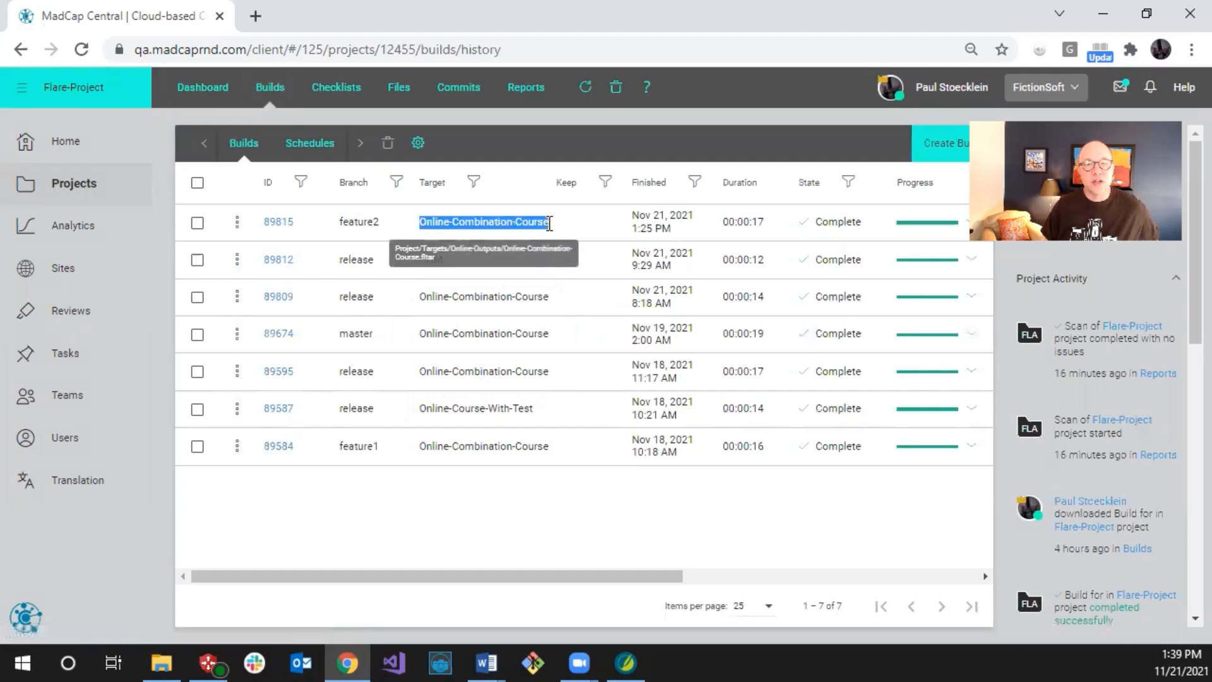
click(523, 217)
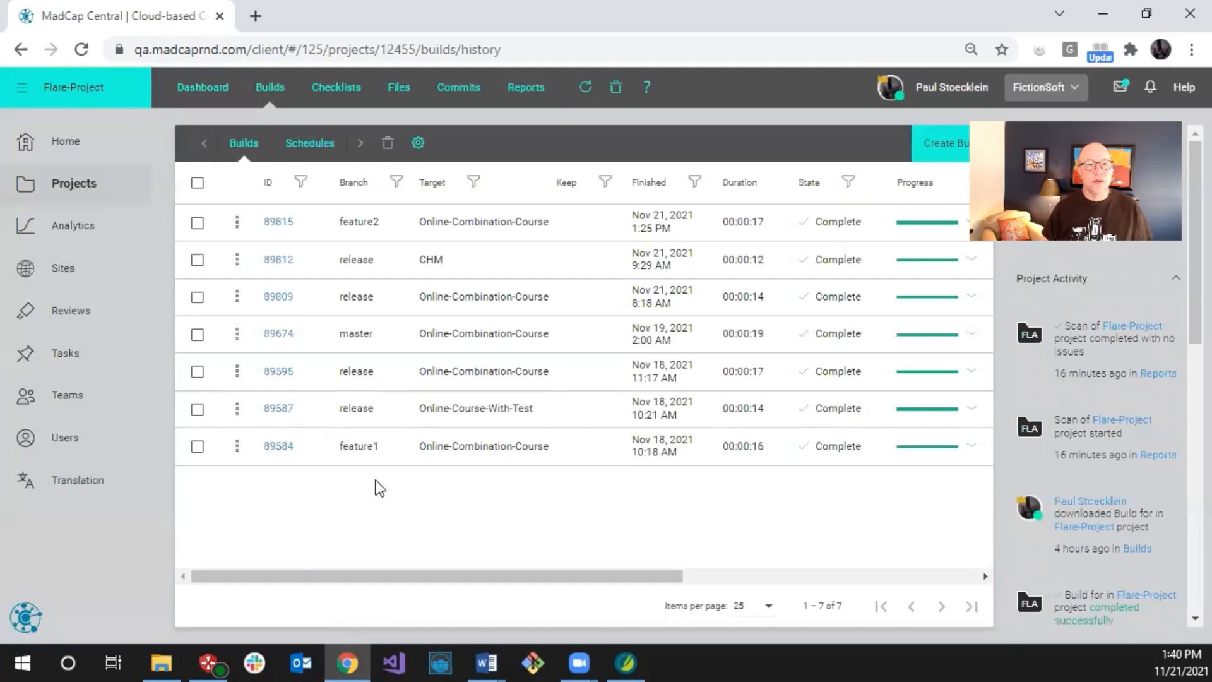
Step: Examine the branch of each Flare-Project build, including master and feature1, and review the remaining build history columns
drag(335, 334, 377, 339)
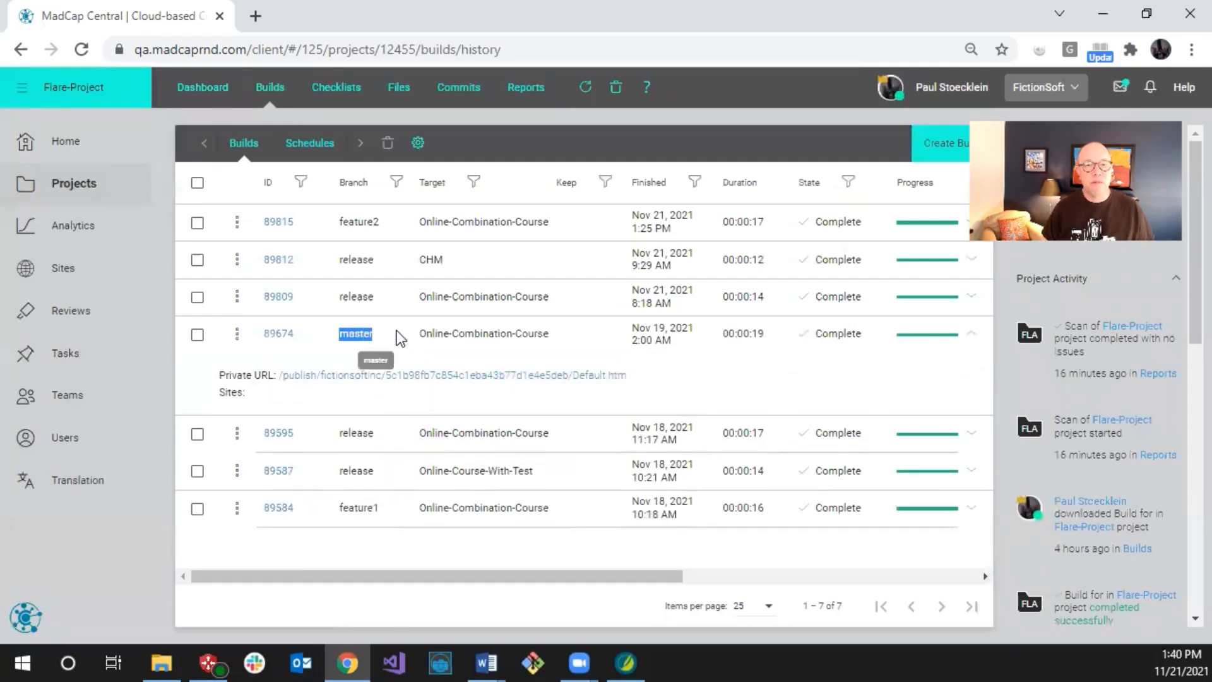
click(398, 339)
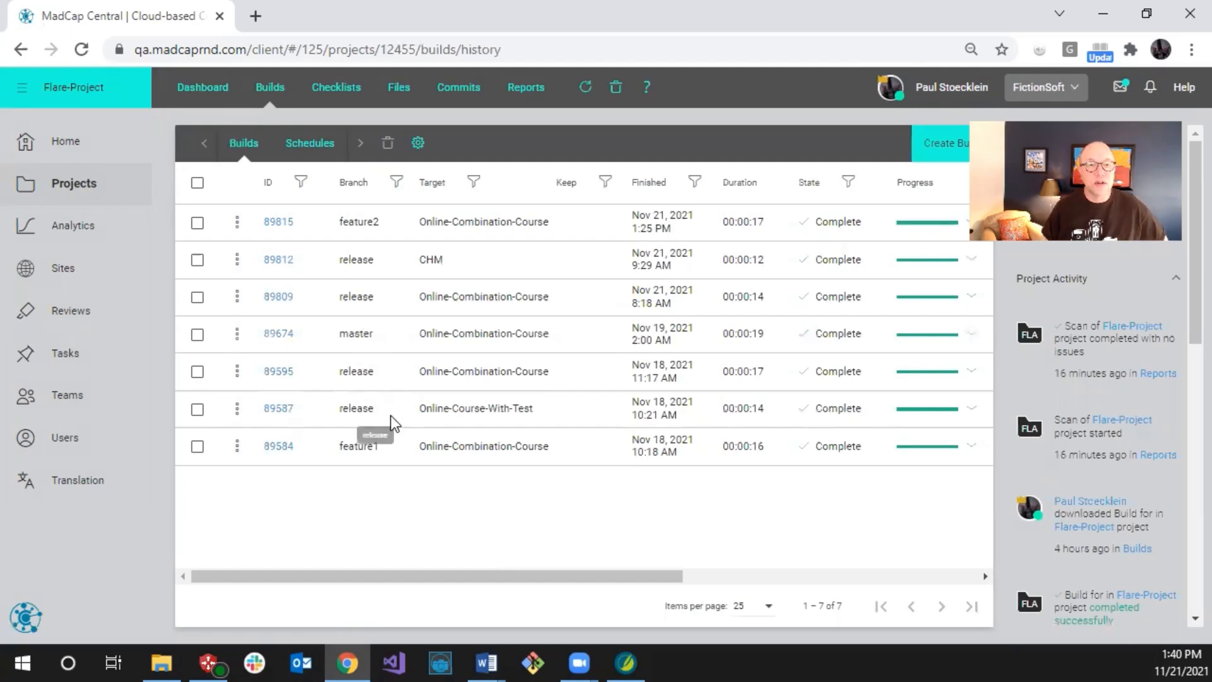
drag(380, 446, 339, 448)
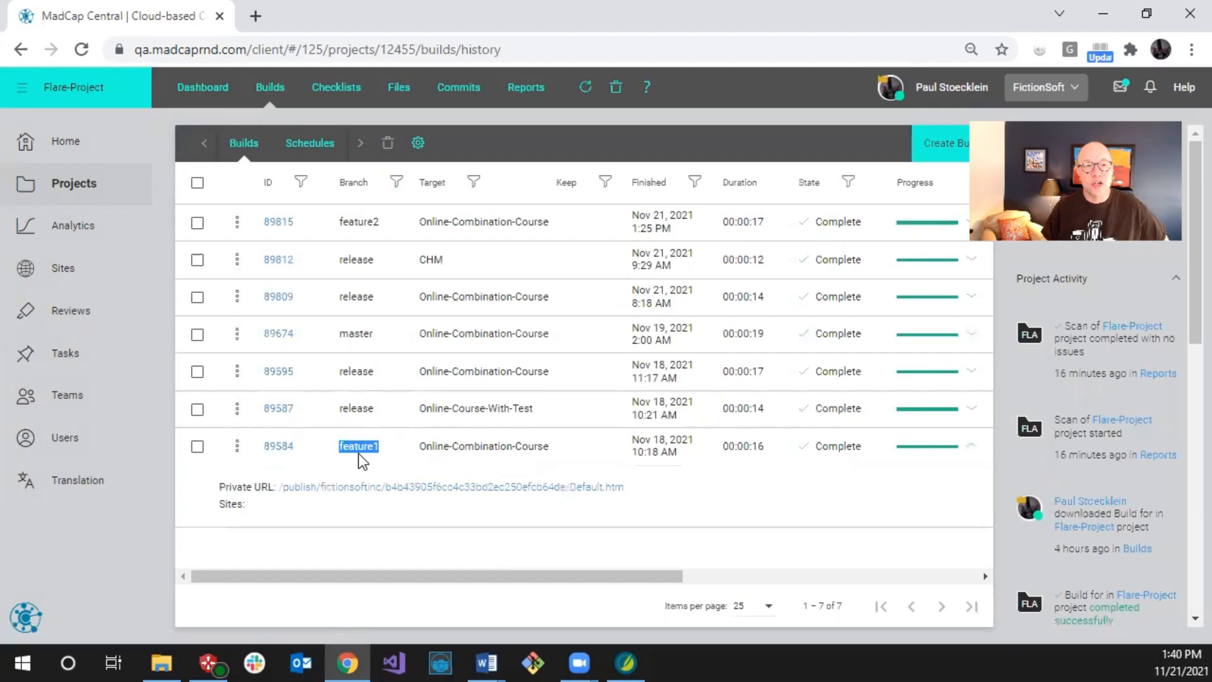
click(390, 452)
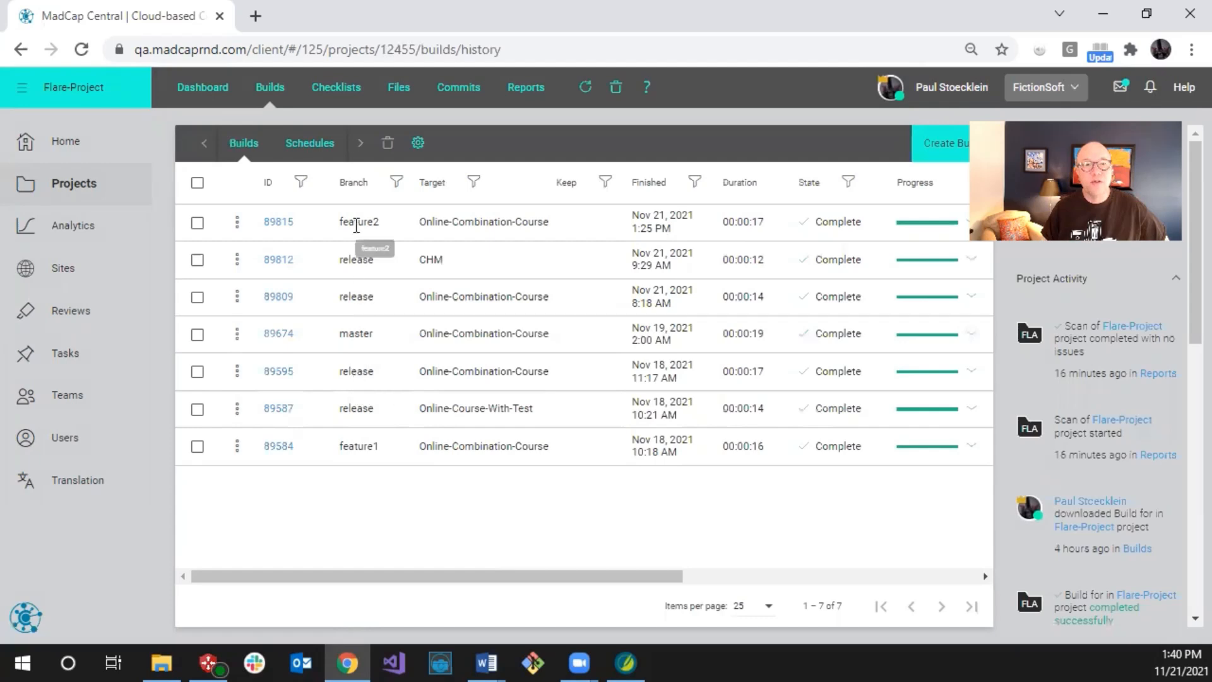
drag(494, 573, 763, 576)
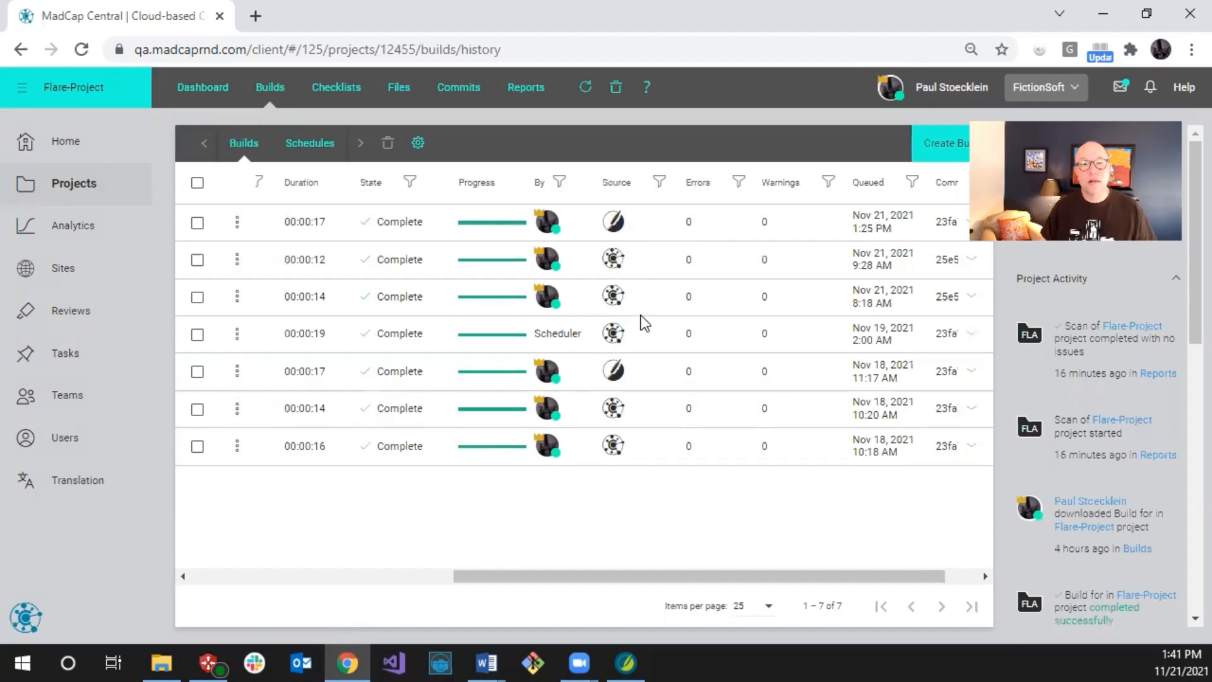
drag(702, 577, 435, 576)
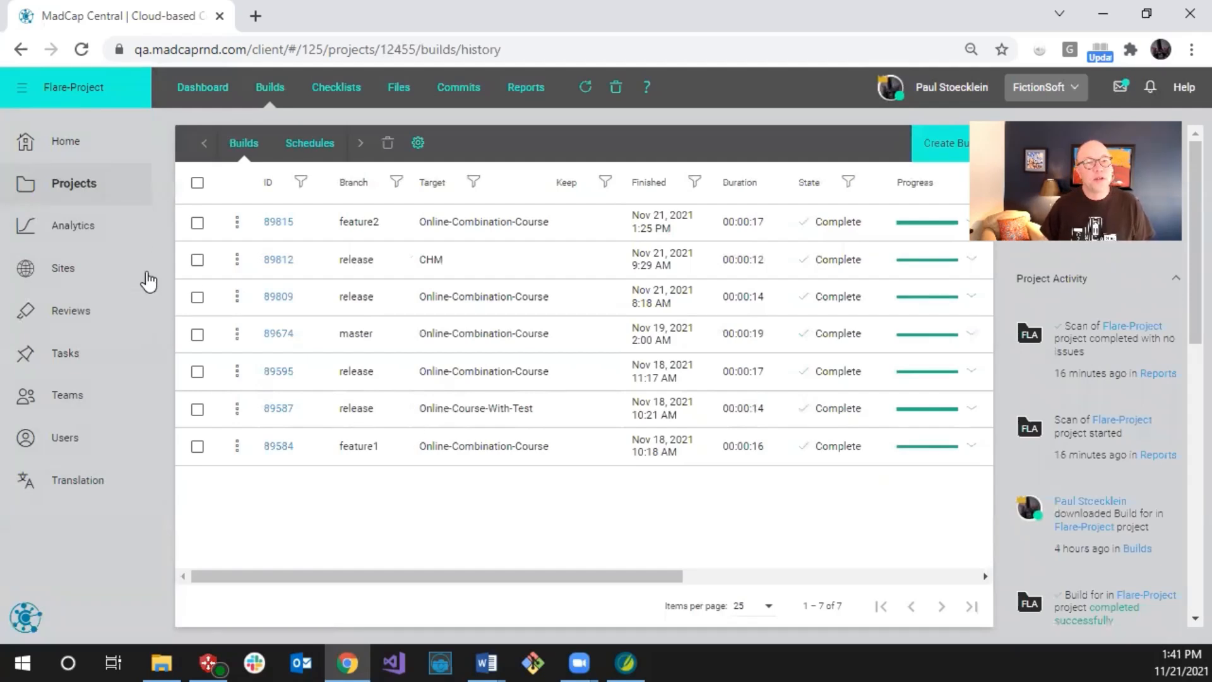
Step: Start creating a new site and name it Flare-Project-Combo
click(70, 272)
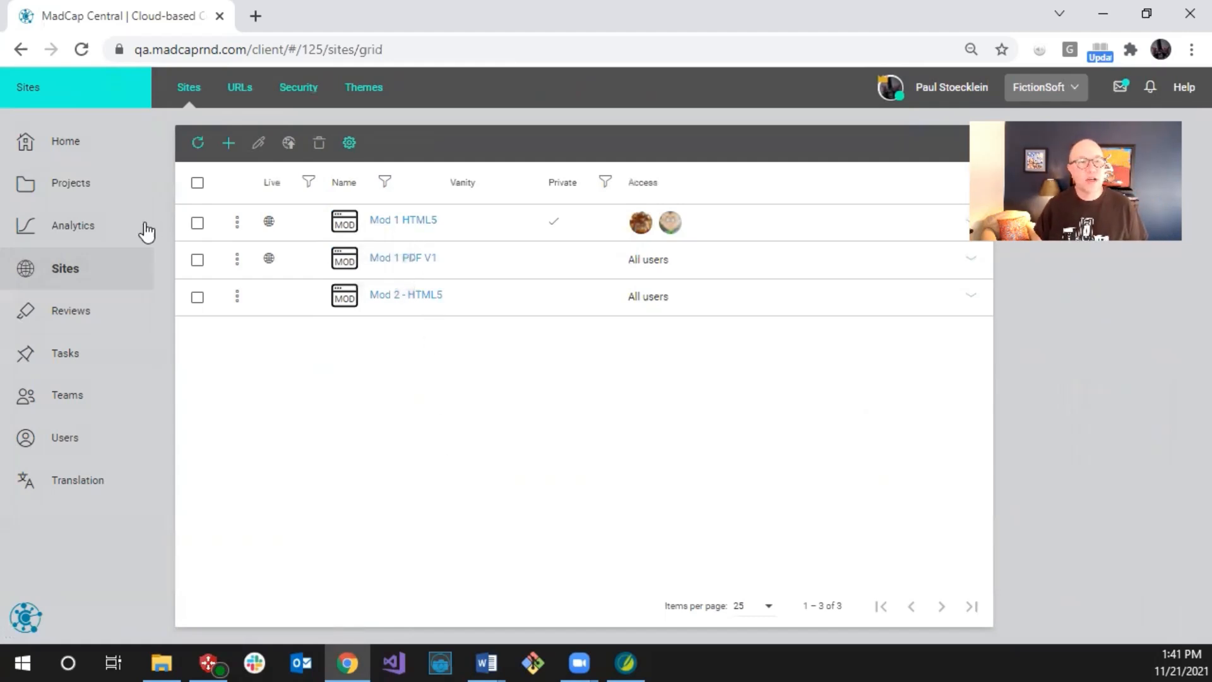
click(91, 184)
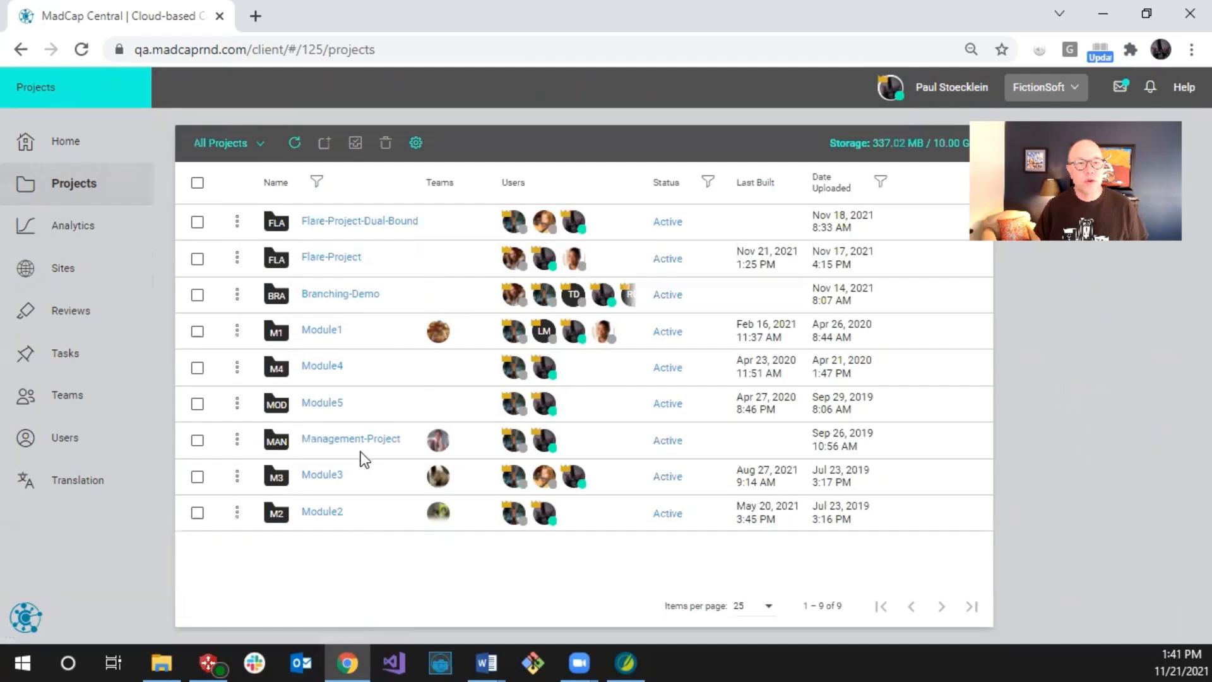
click(61, 268)
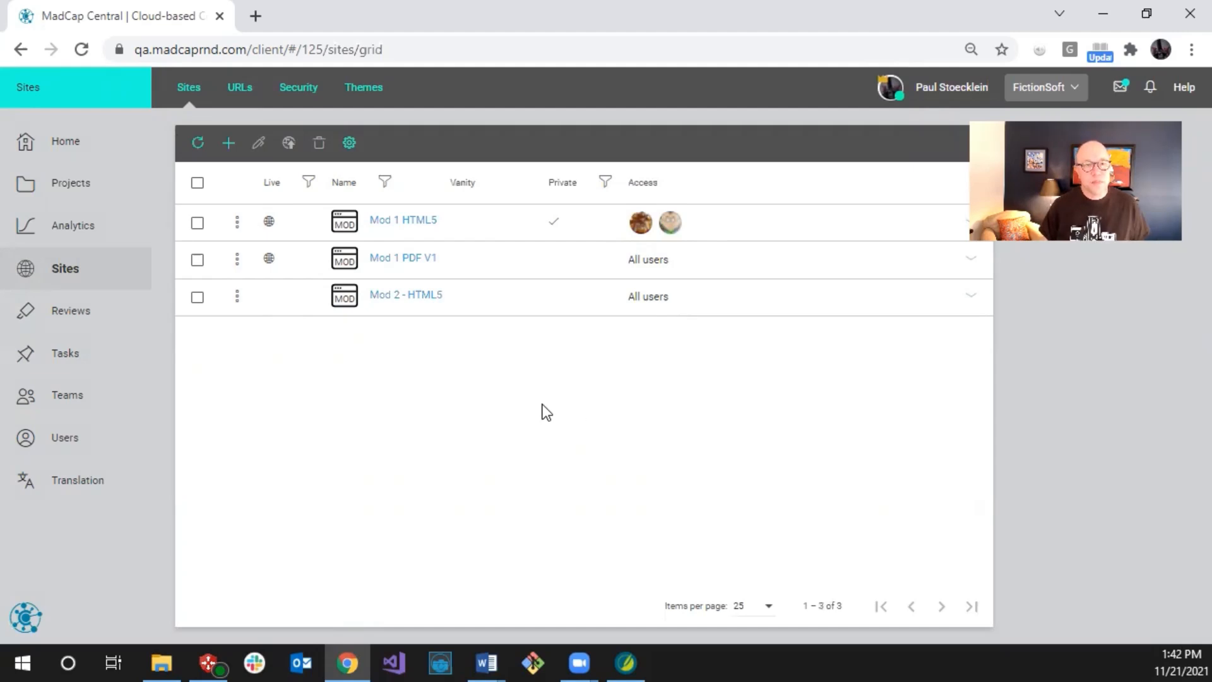
click(227, 145)
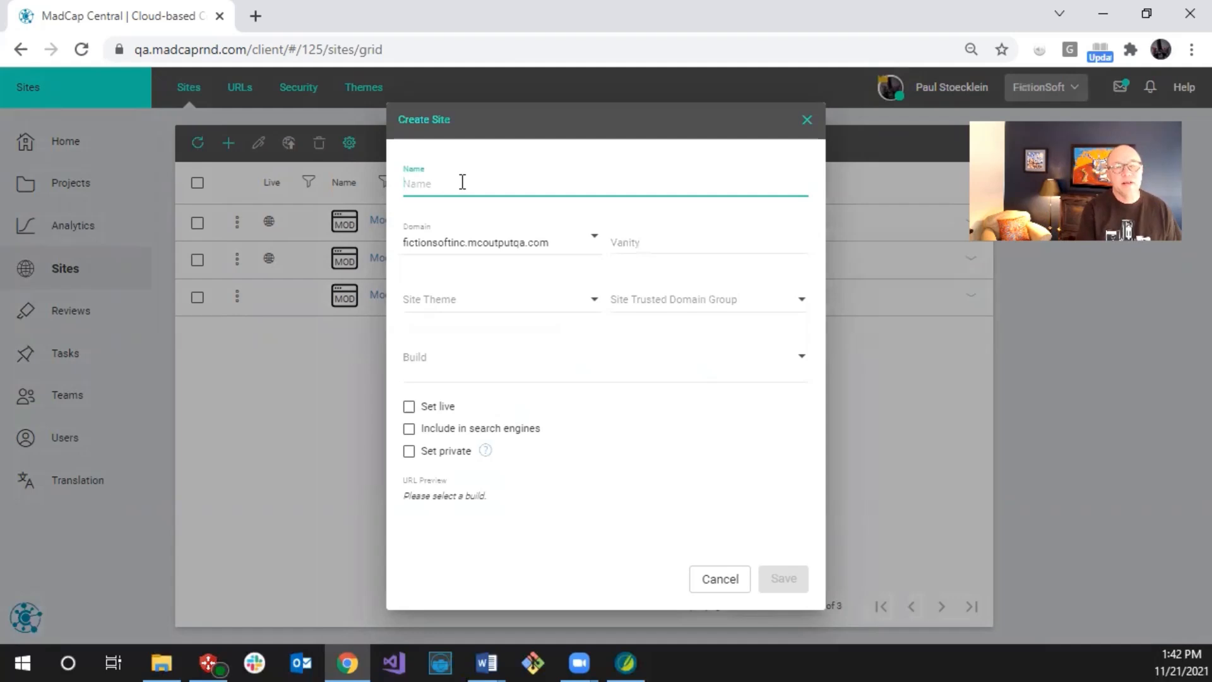
text(Flare)
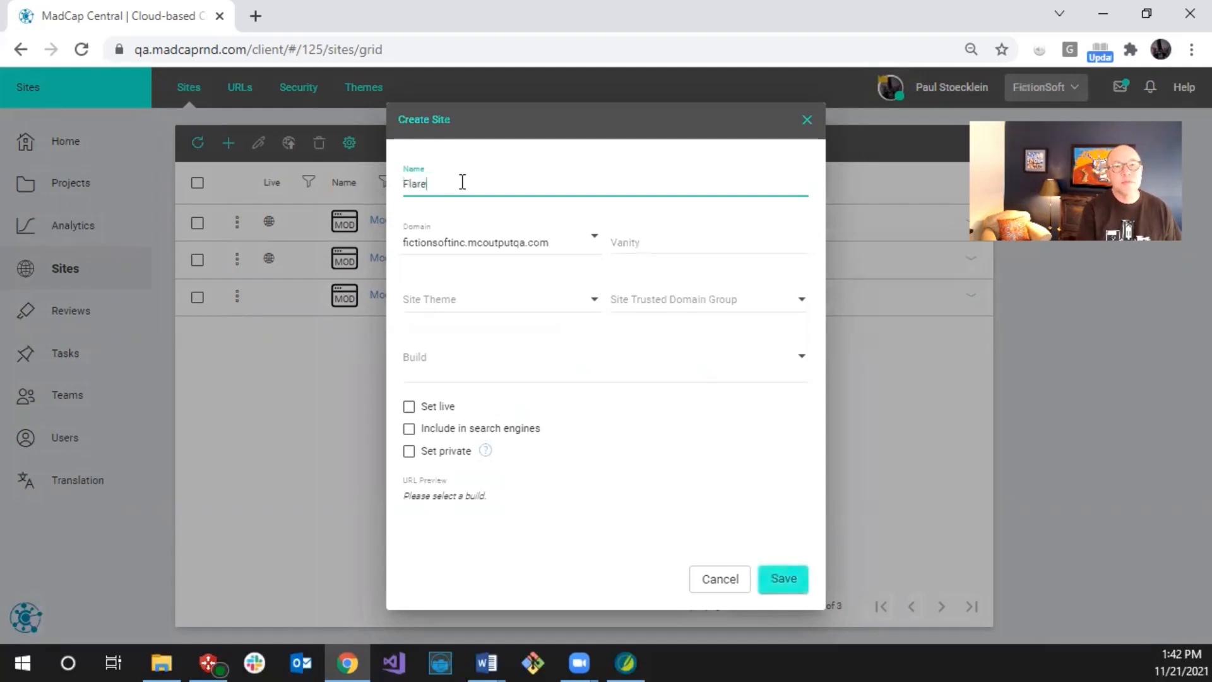
text(-Project-Combo)
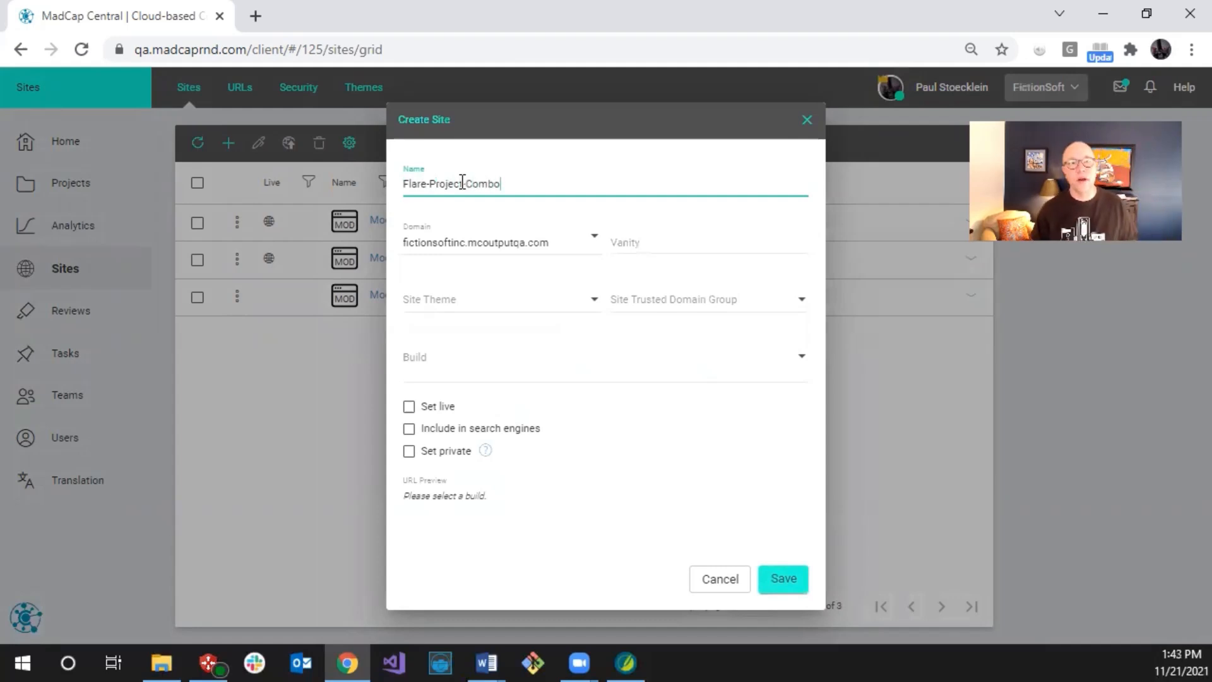
click(562, 154)
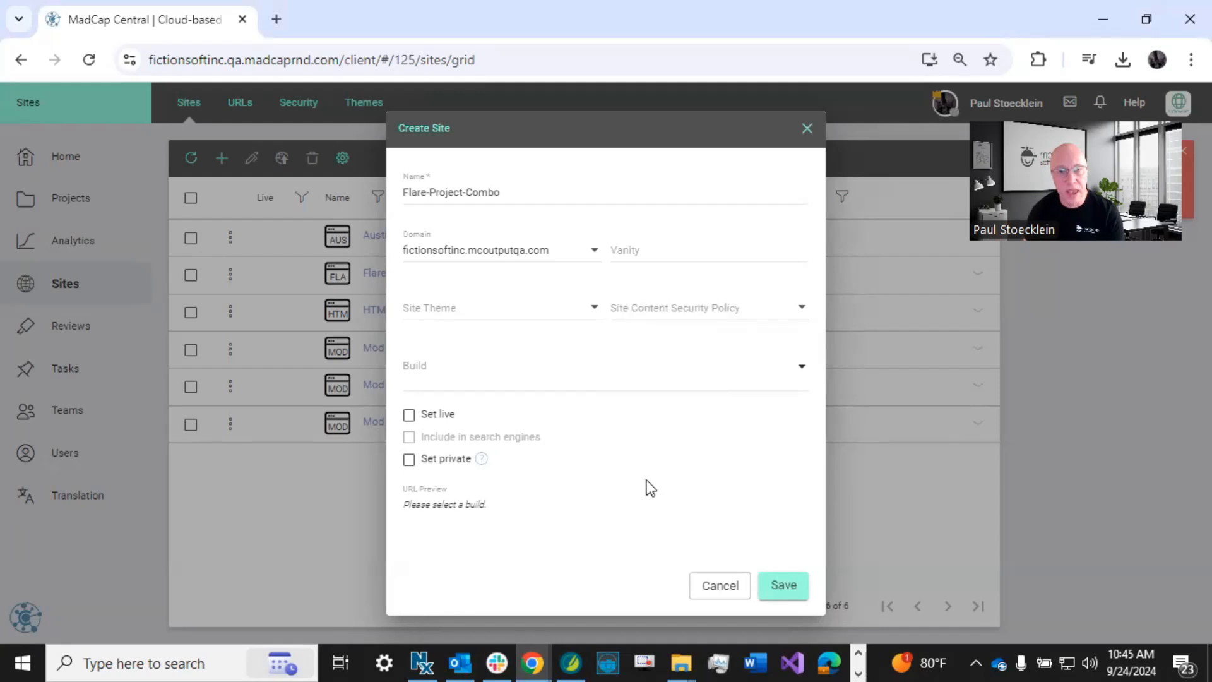
click(655, 309)
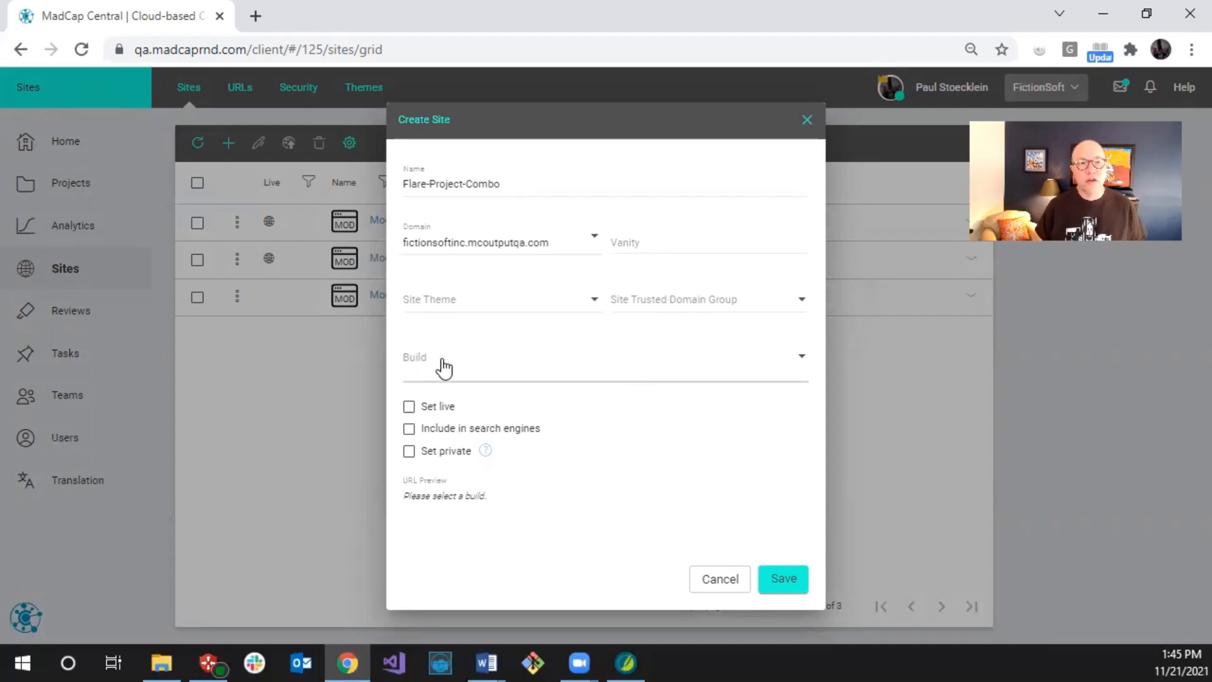
click(499, 365)
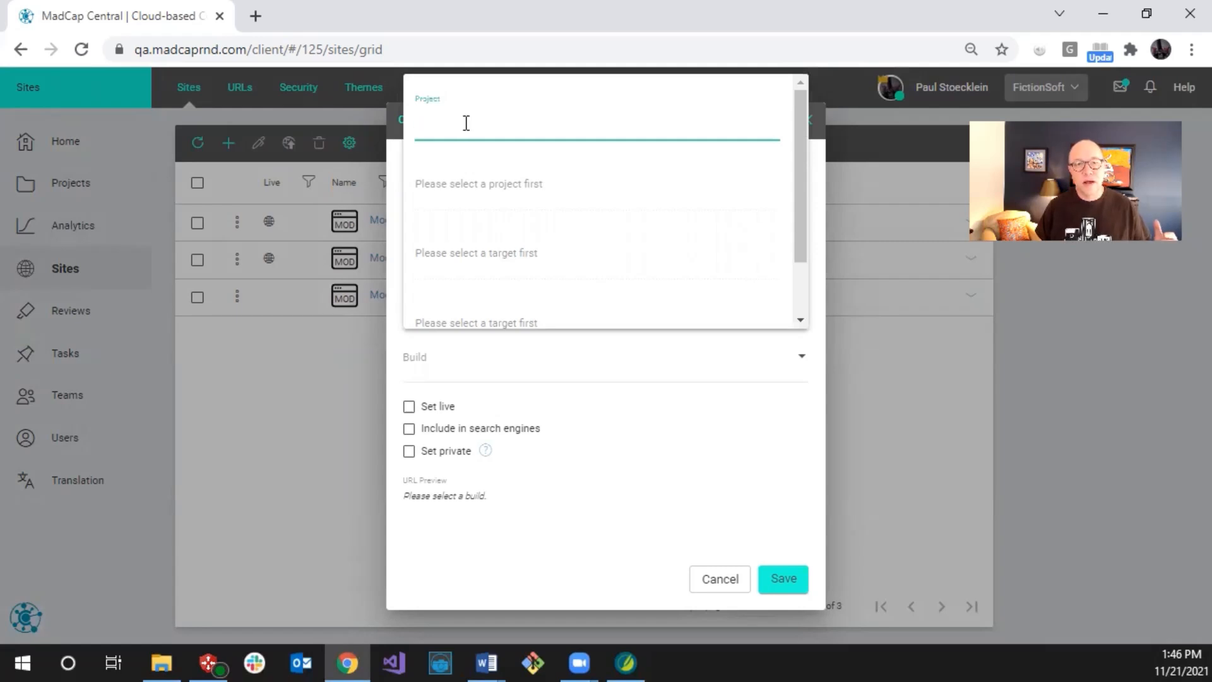
click(468, 122)
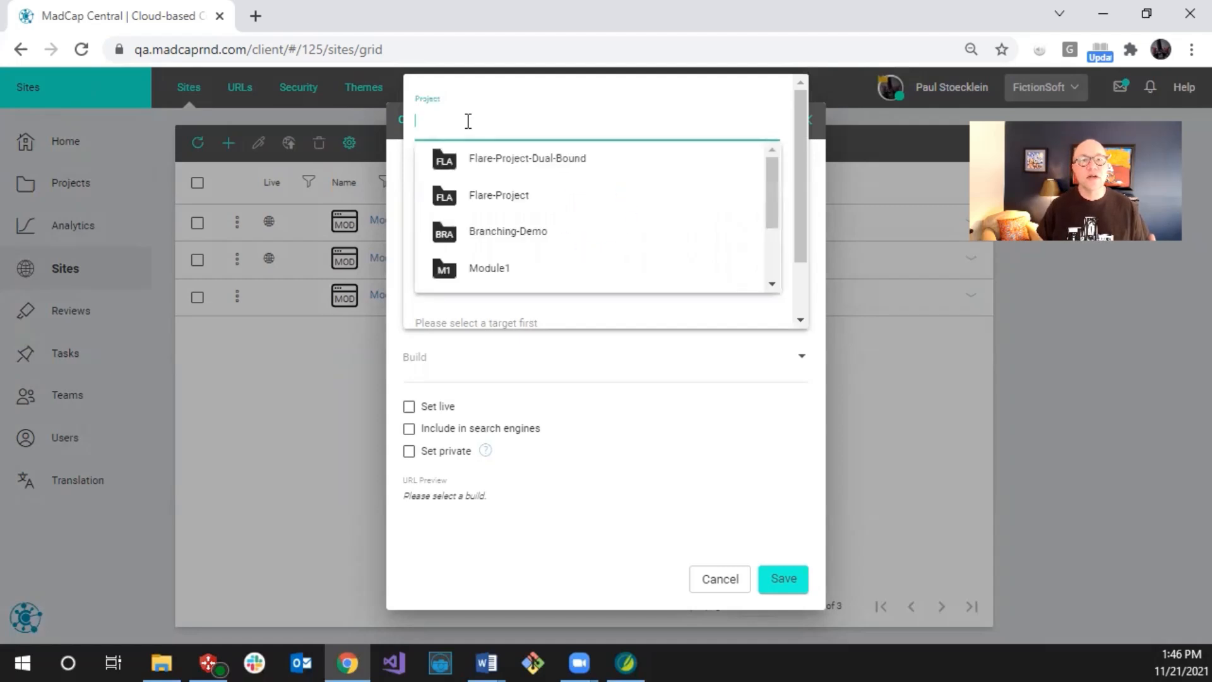
click(499, 199)
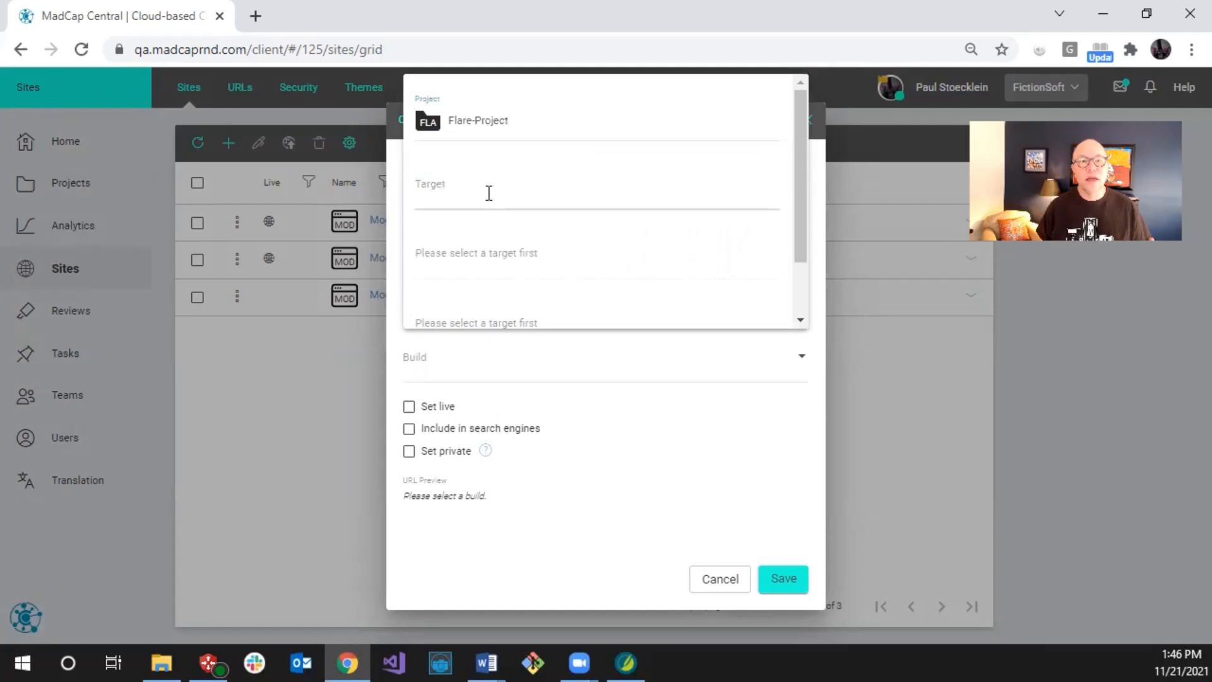
click(489, 193)
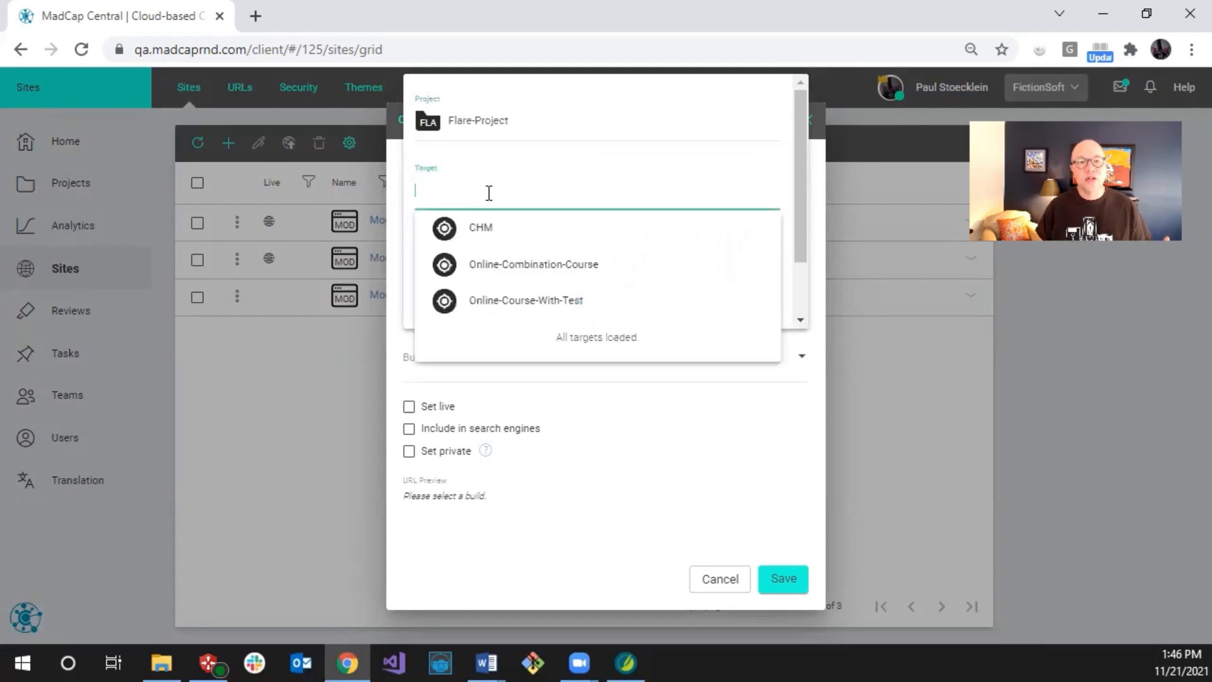
click(496, 269)
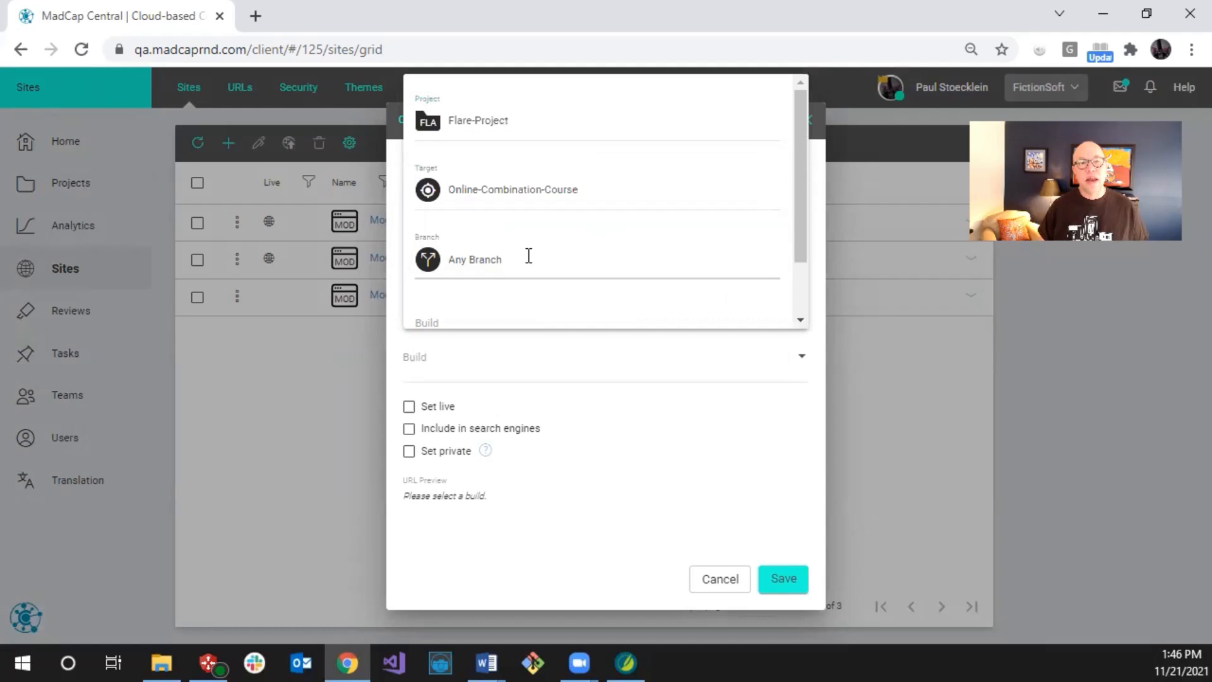
drag(801, 191, 802, 248)
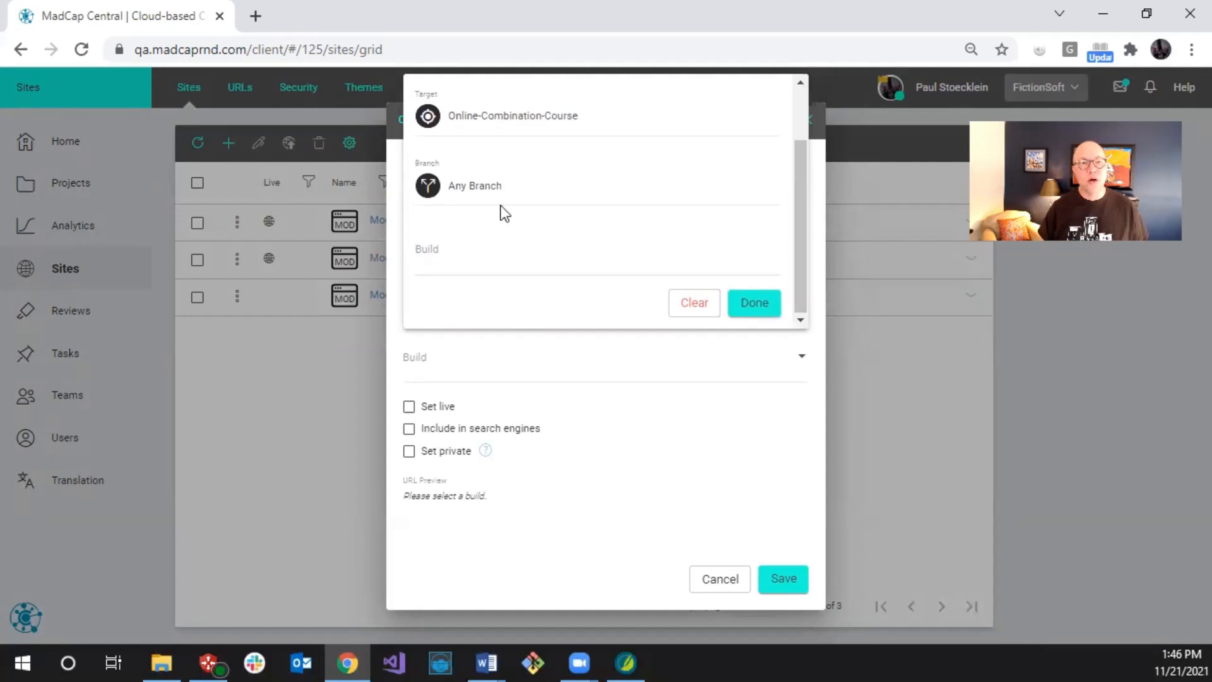
click(520, 180)
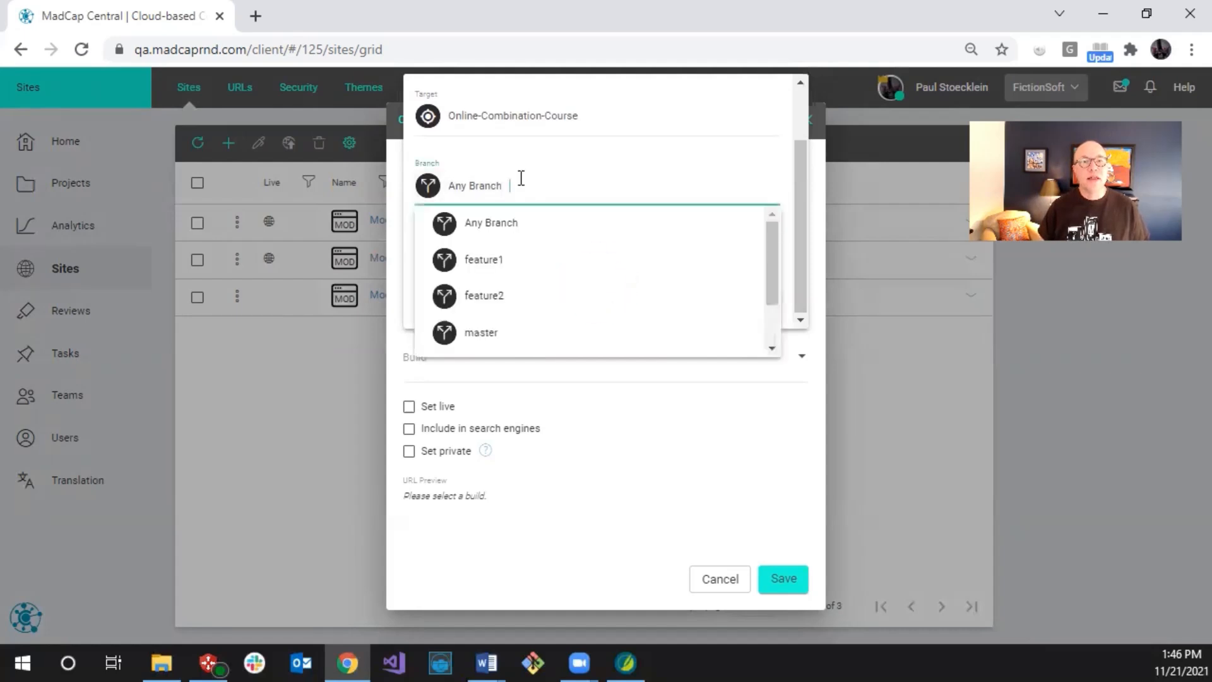
scroll(591, 284, down, 2)
scroll(590, 284, up, 2)
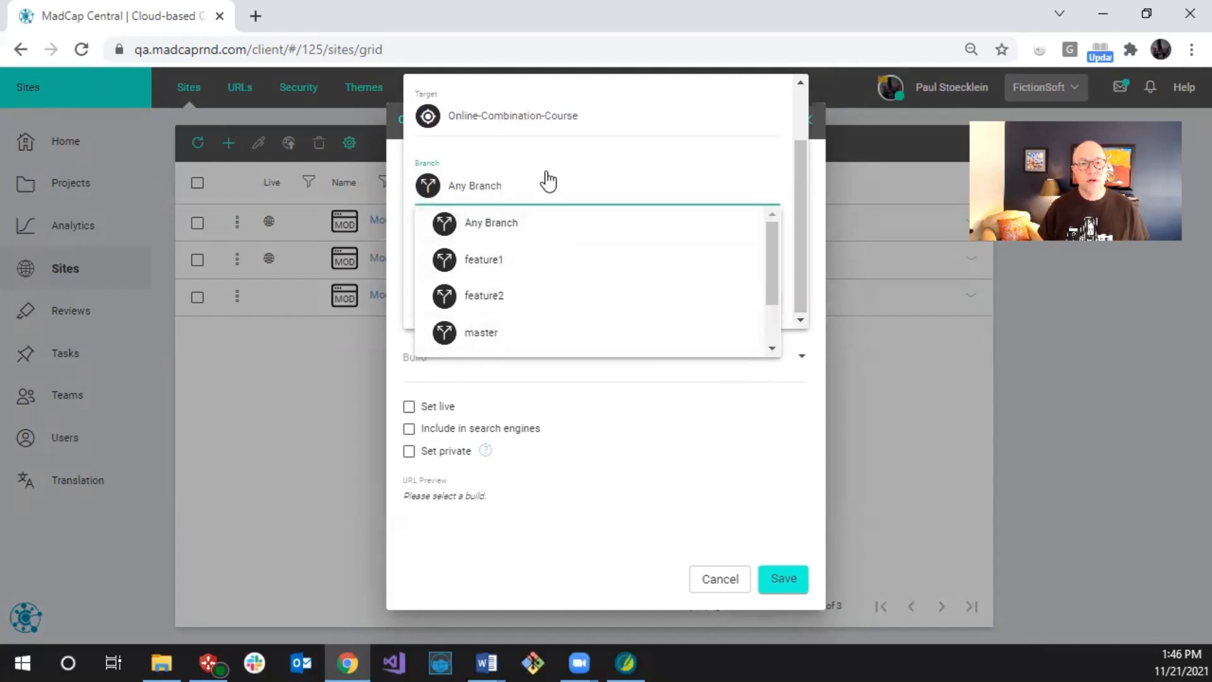
click(710, 423)
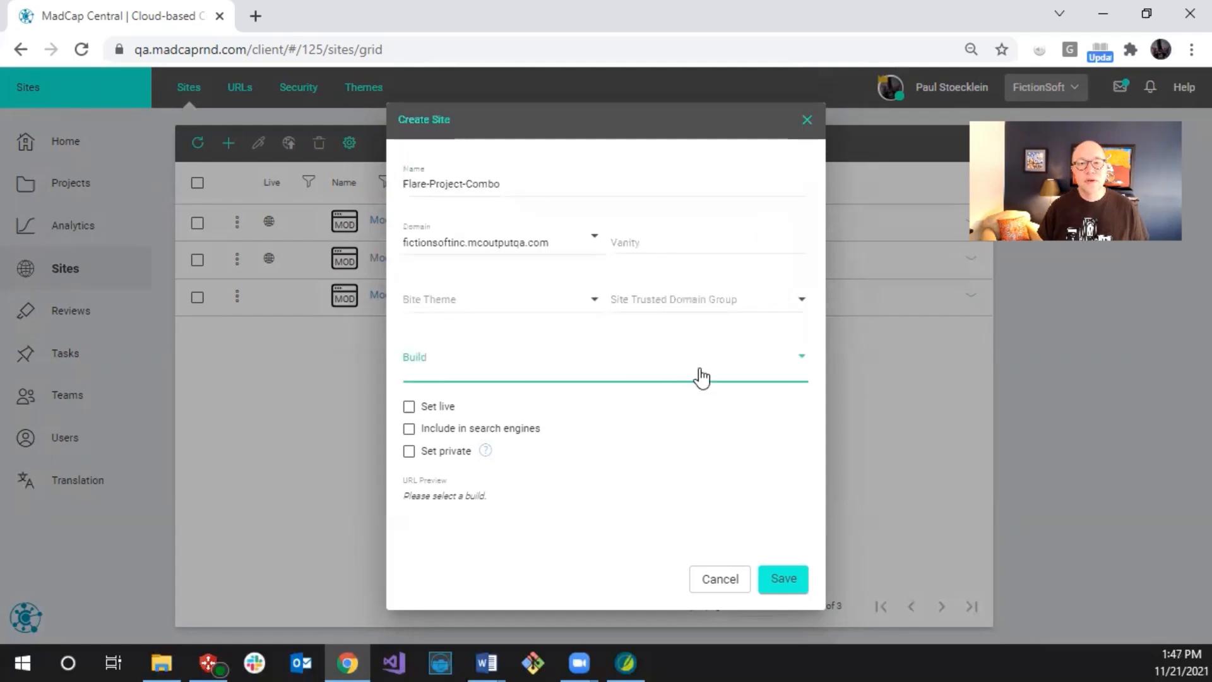
Step: For the new site's build, select the project Flare-Project and the target Online-Combination-Course
click(701, 377)
click(538, 118)
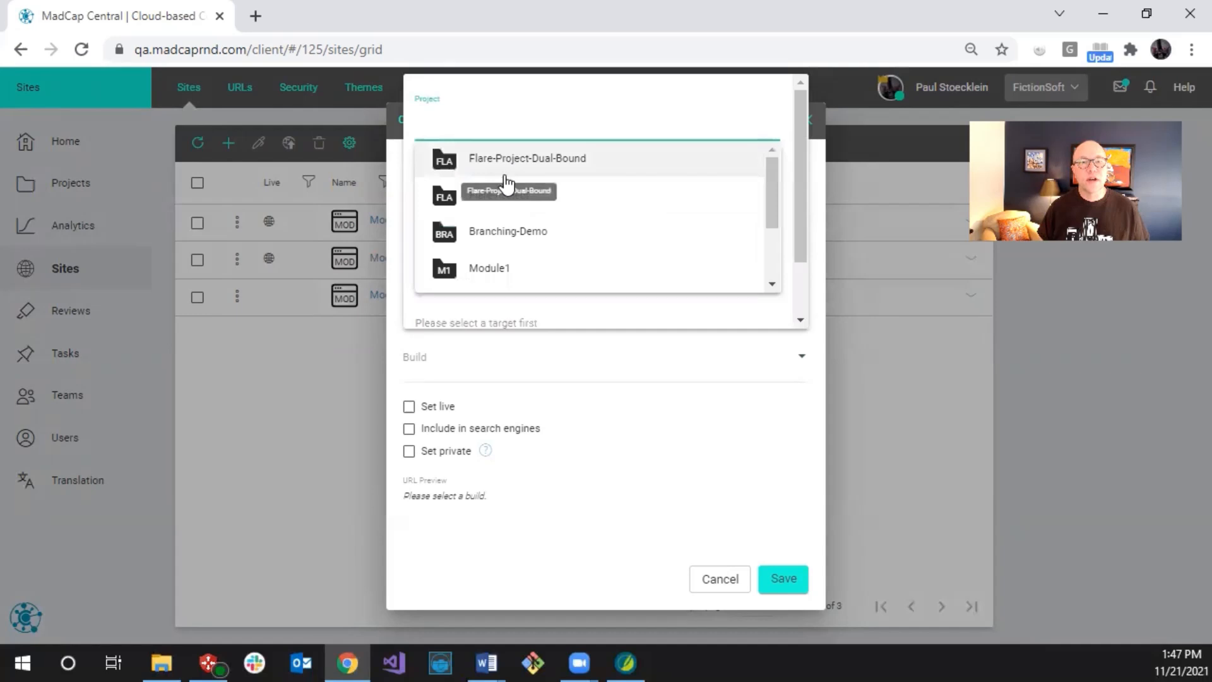
click(501, 199)
click(501, 194)
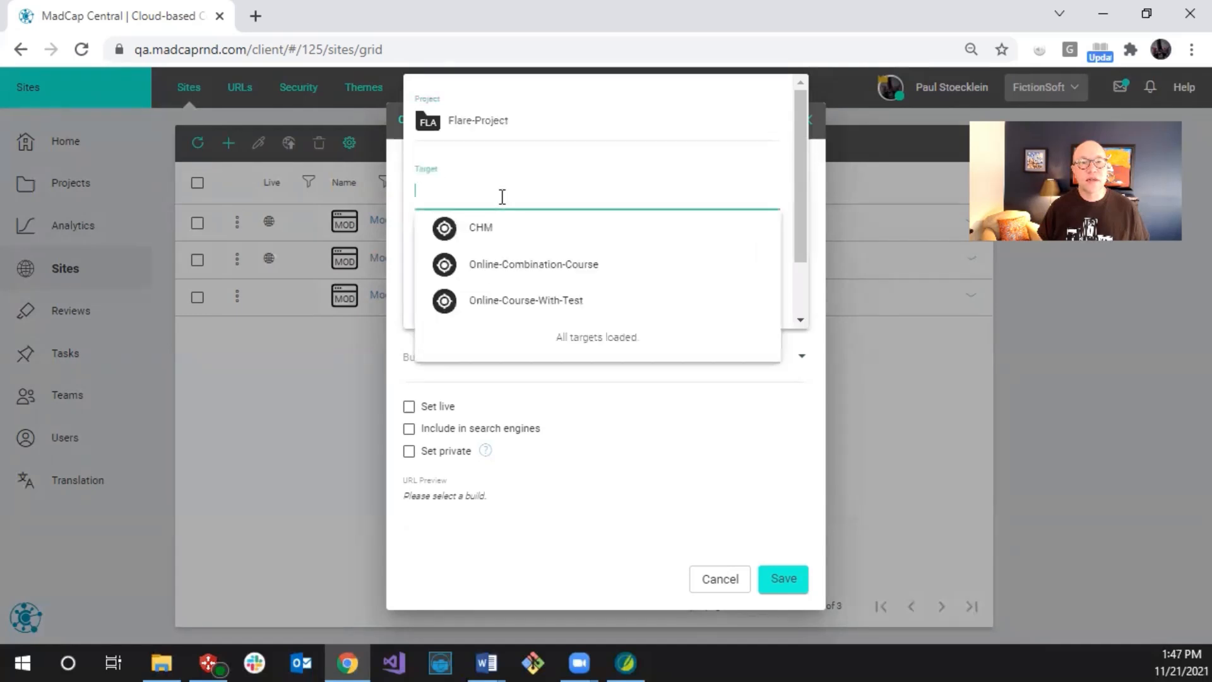
click(496, 265)
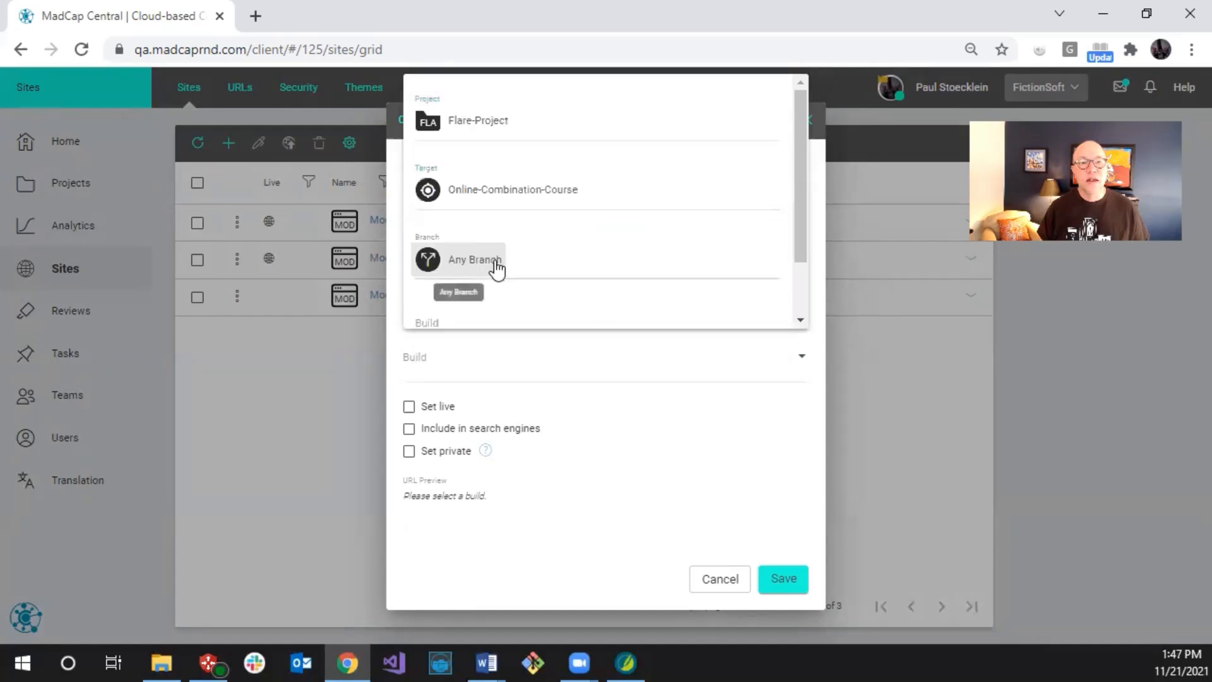
Step: Examine the builds available for the Online-Combination-Course target across any branch
click(515, 315)
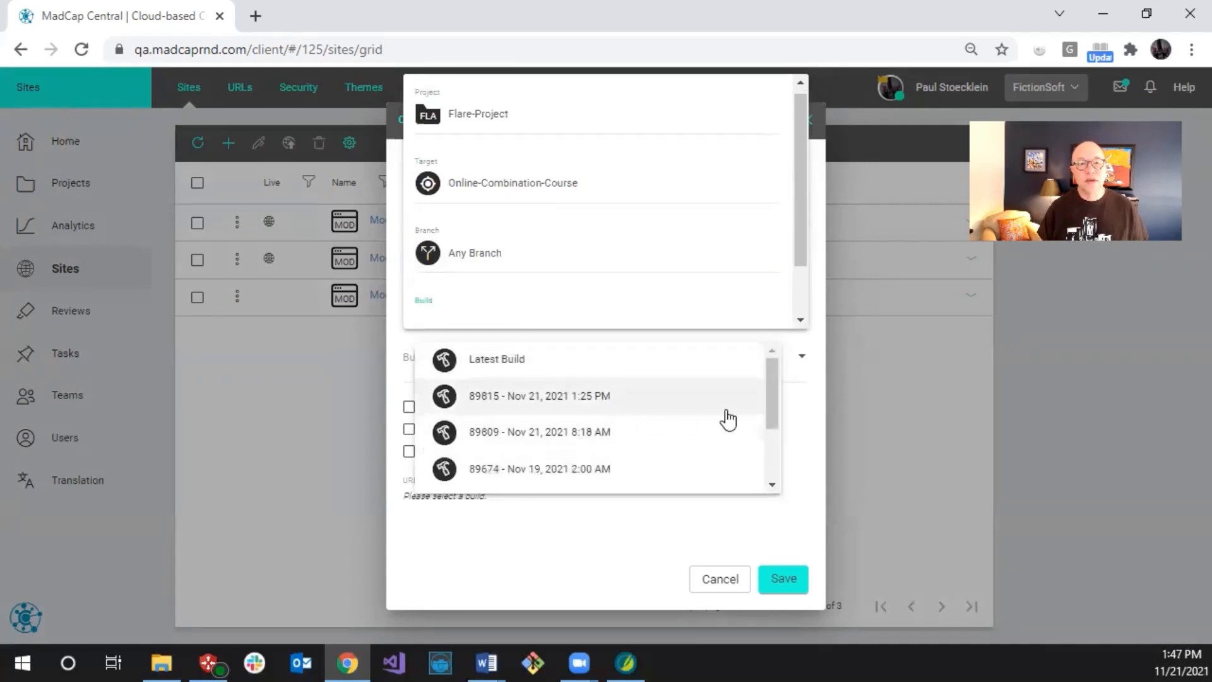
mouse_move(770, 392)
mouse_down()
mouse_move(775, 437)
mouse_move(774, 378)
mouse_up()
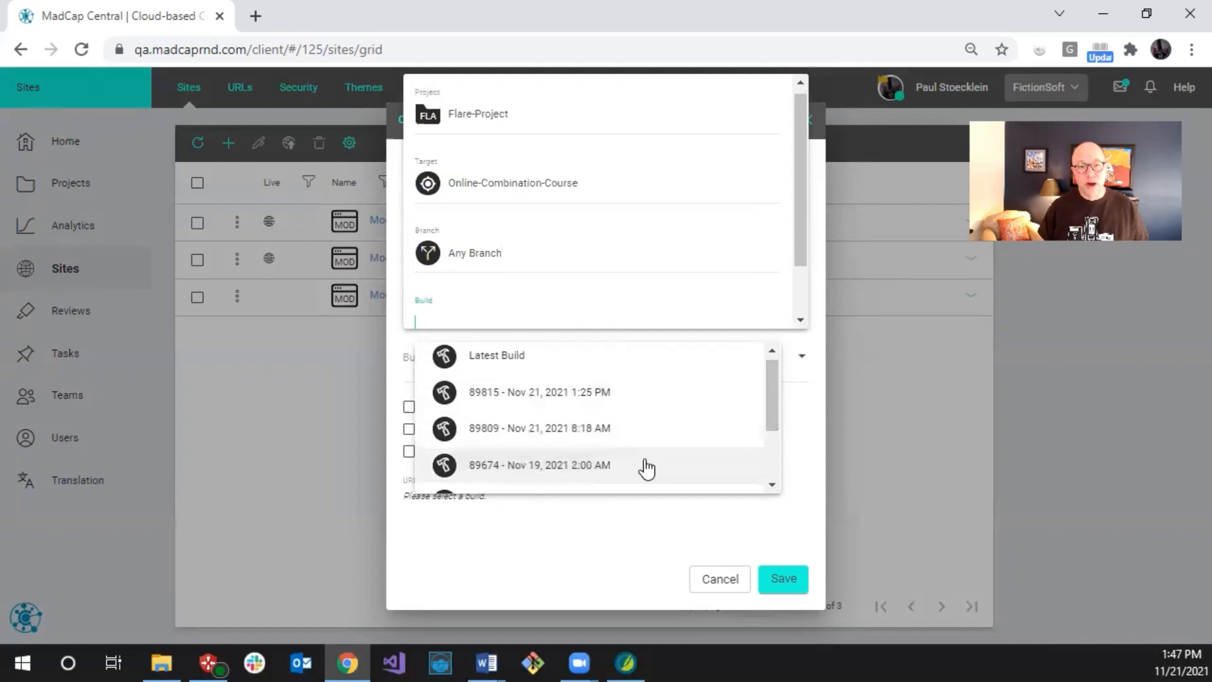
drag(770, 415, 757, 387)
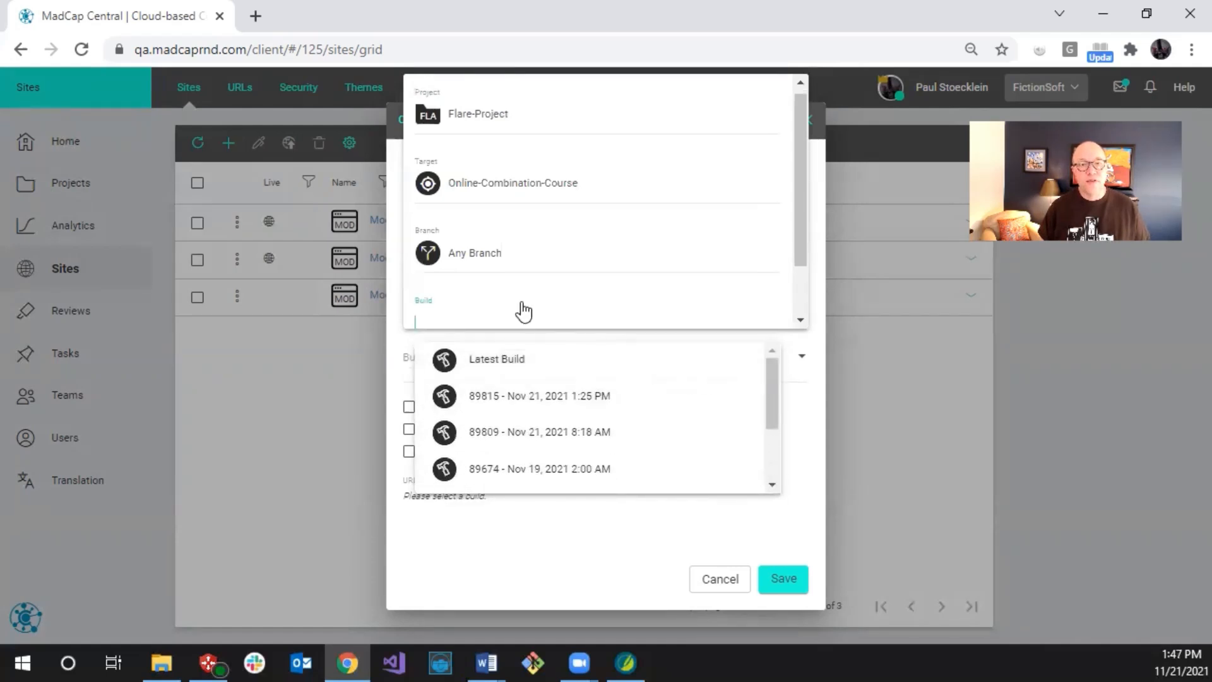
Step: Review the branches available for the new site's build and set the branch to master
click(534, 248)
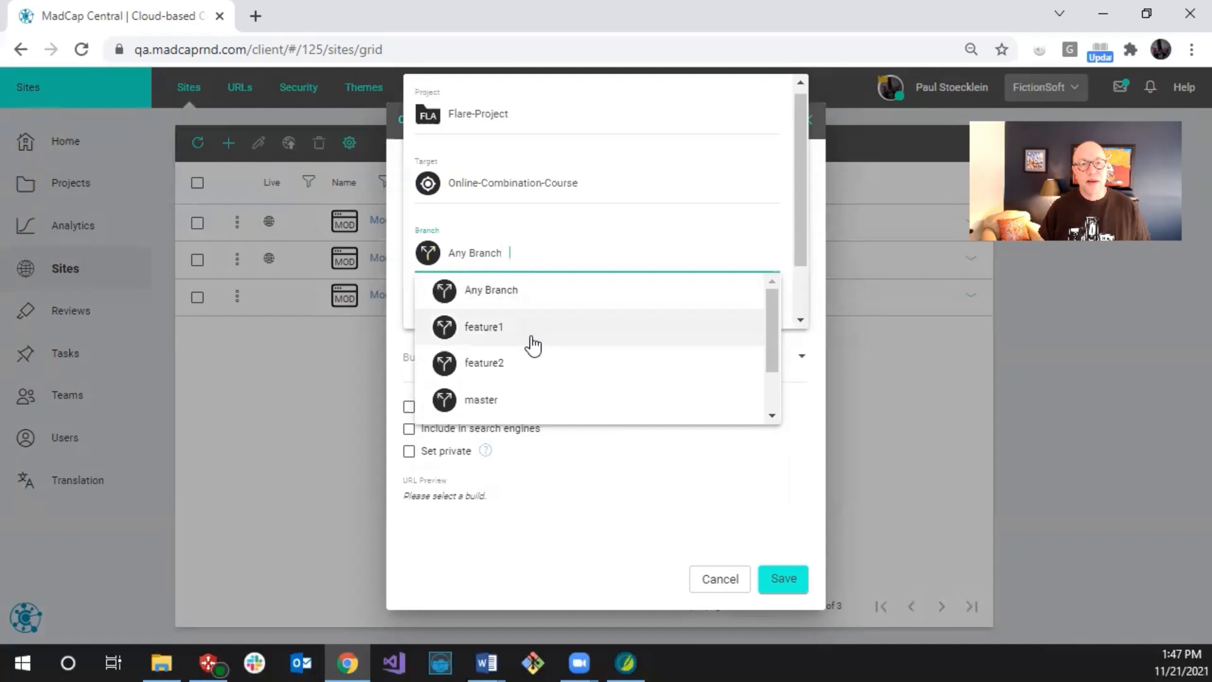
scroll(534, 346, down, 2)
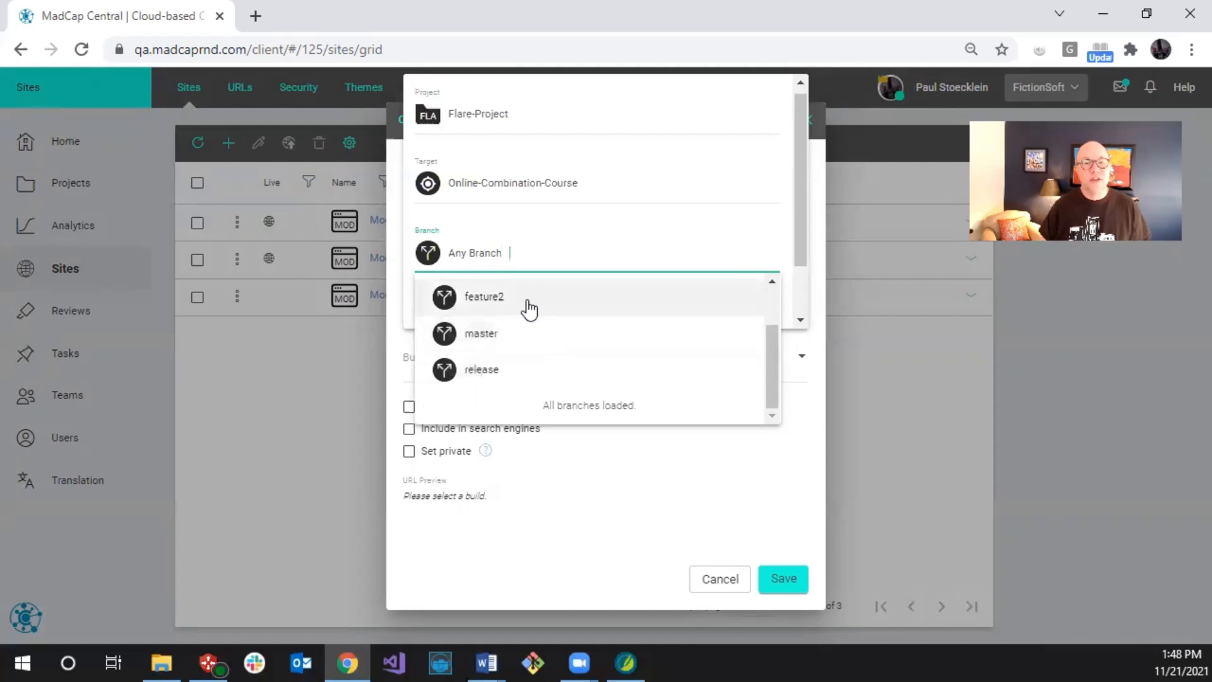
scroll(529, 309, up, 3)
scroll(528, 306, down, 1)
scroll(528, 306, up, 1)
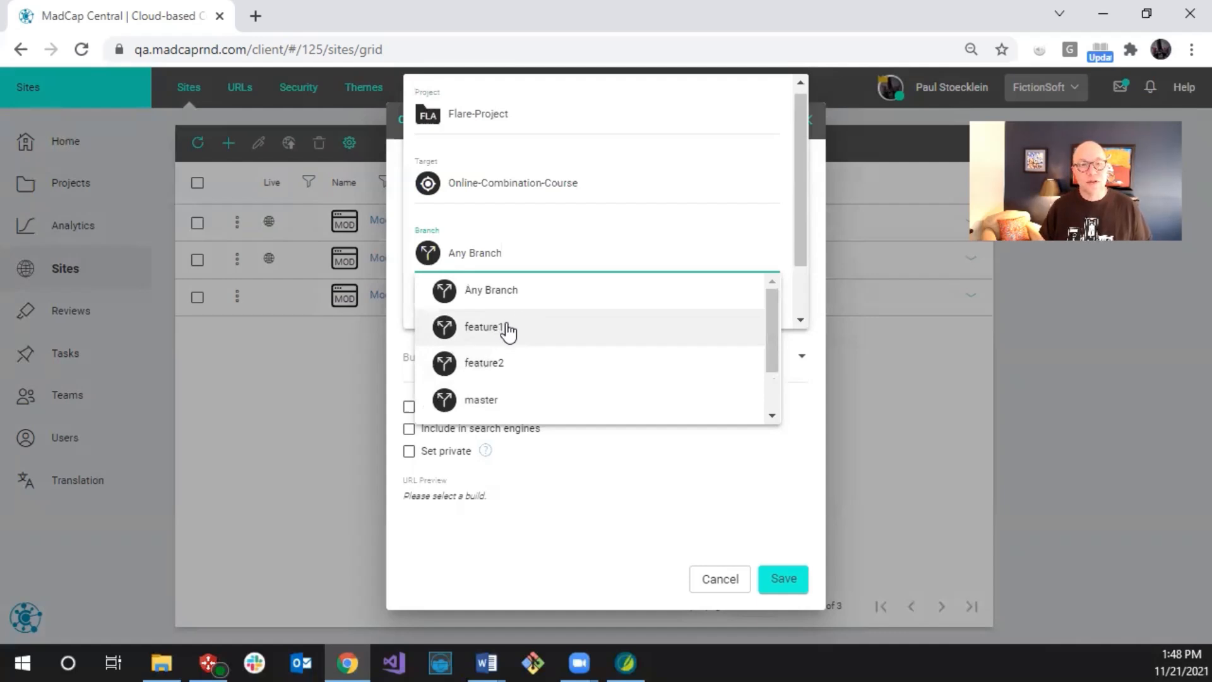
click(474, 399)
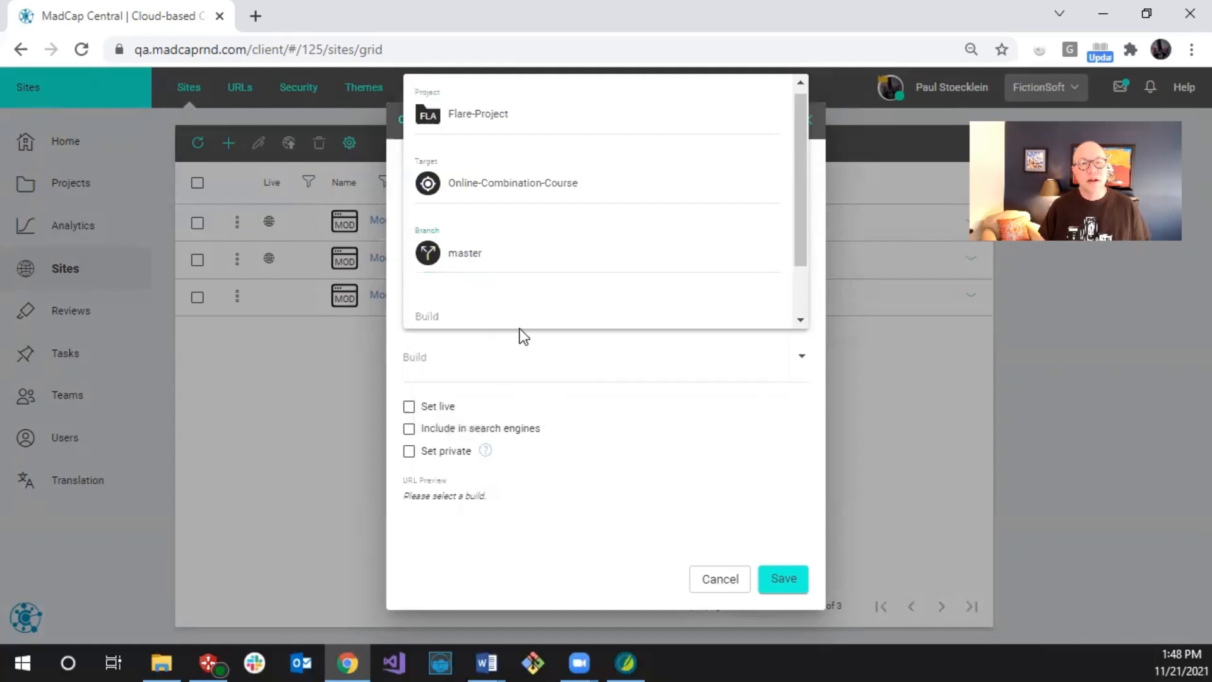
Step: Choose build 89674 from Nov 19, 2021 2:00 AM for the new site and save the site
scroll(598, 301, down, 1)
click(570, 255)
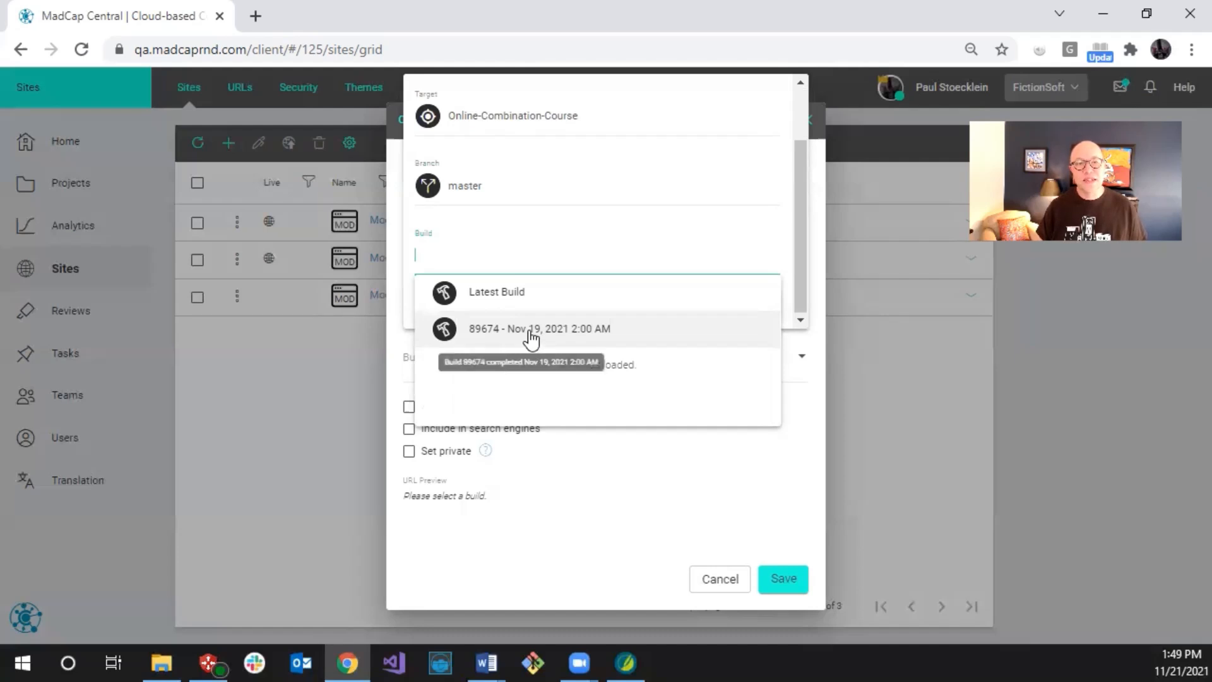
click(524, 335)
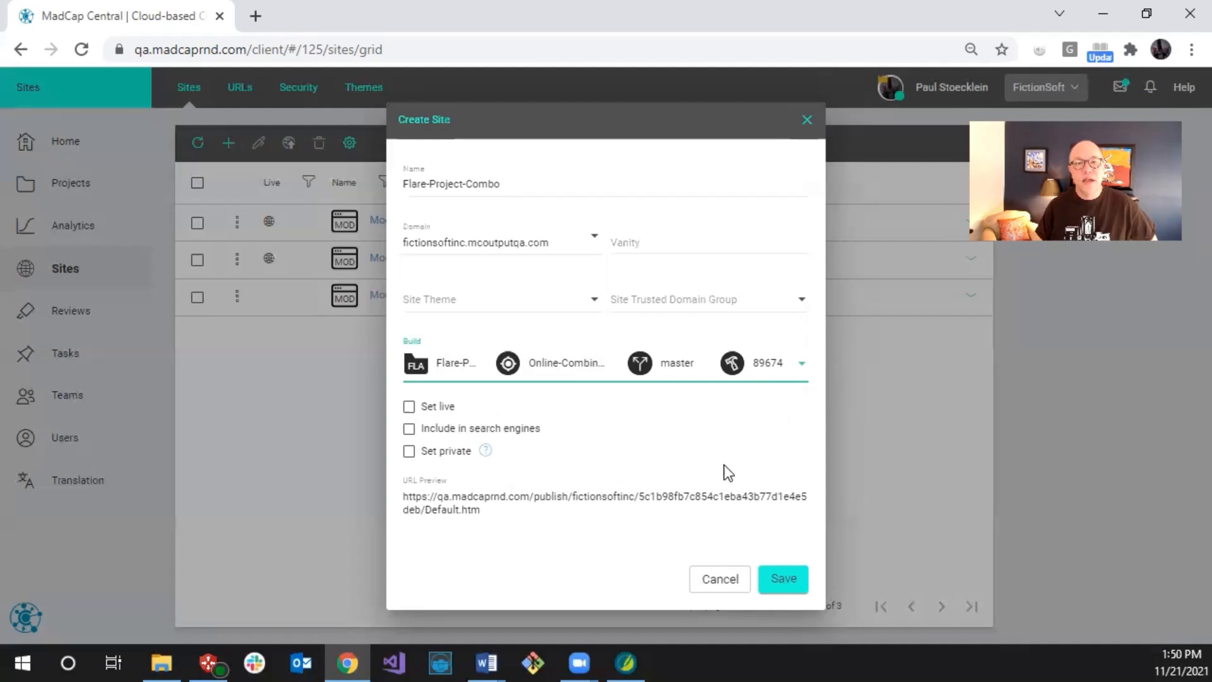
click(781, 580)
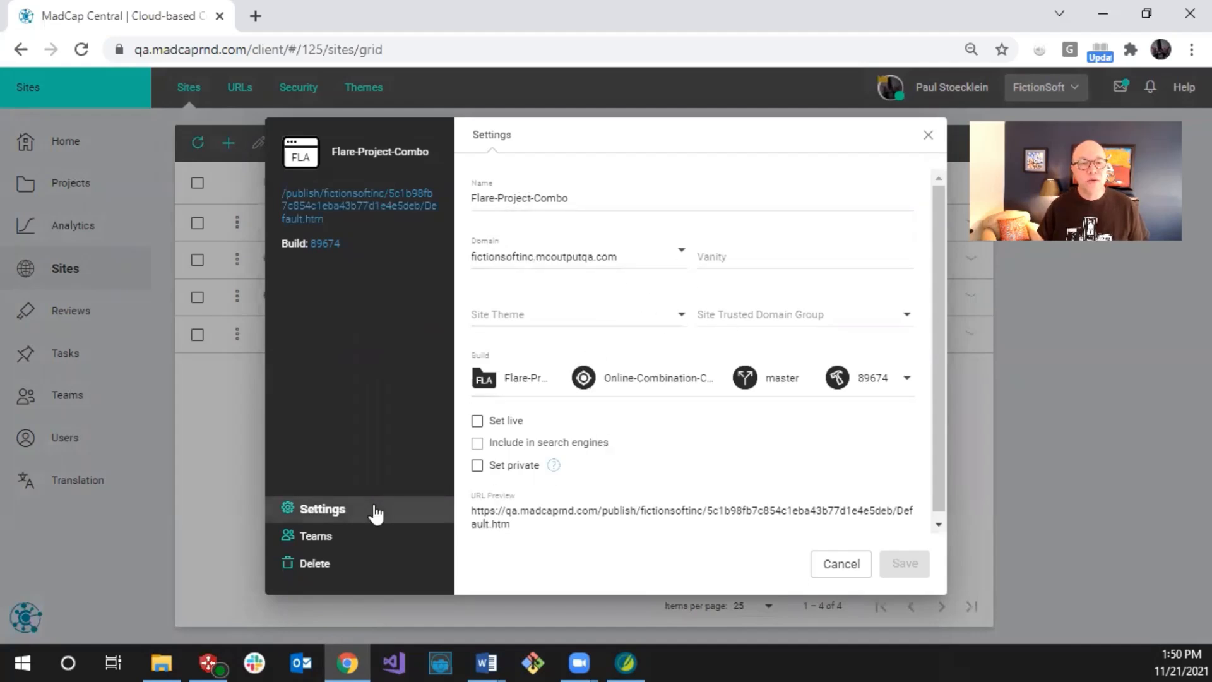
Step: Review the teams assignable to the Flare-Project-Combo site and its settings, and close the site's dialog without changing anything
click(319, 538)
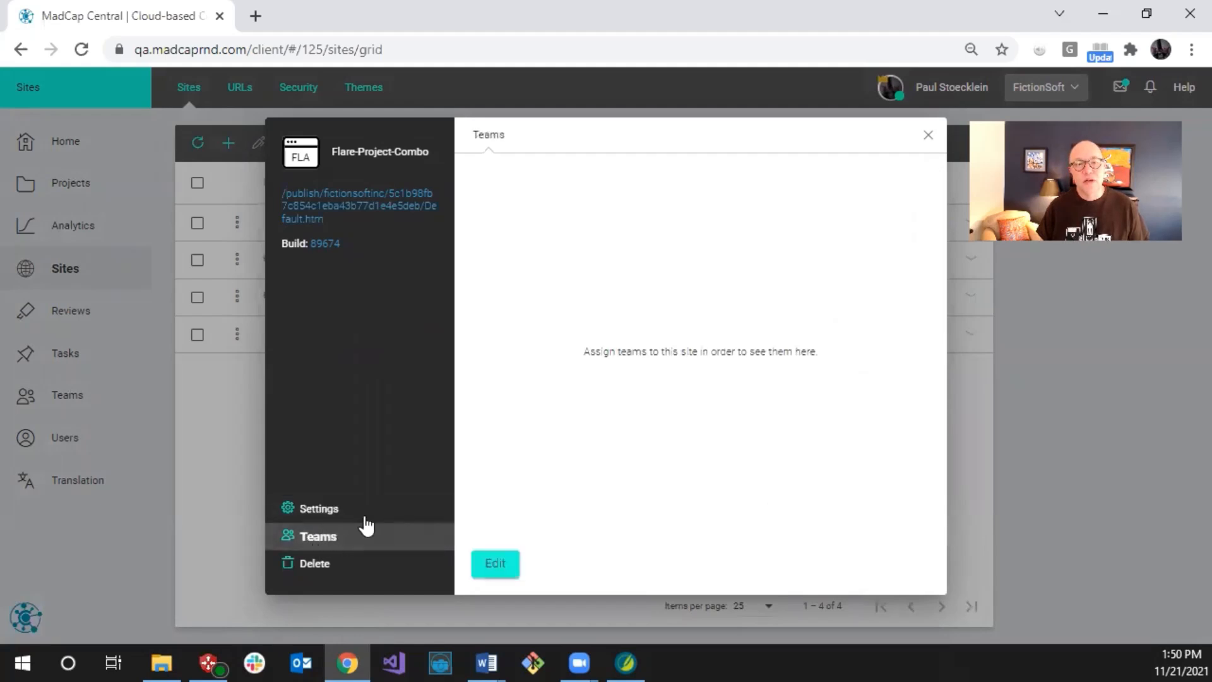
click(498, 564)
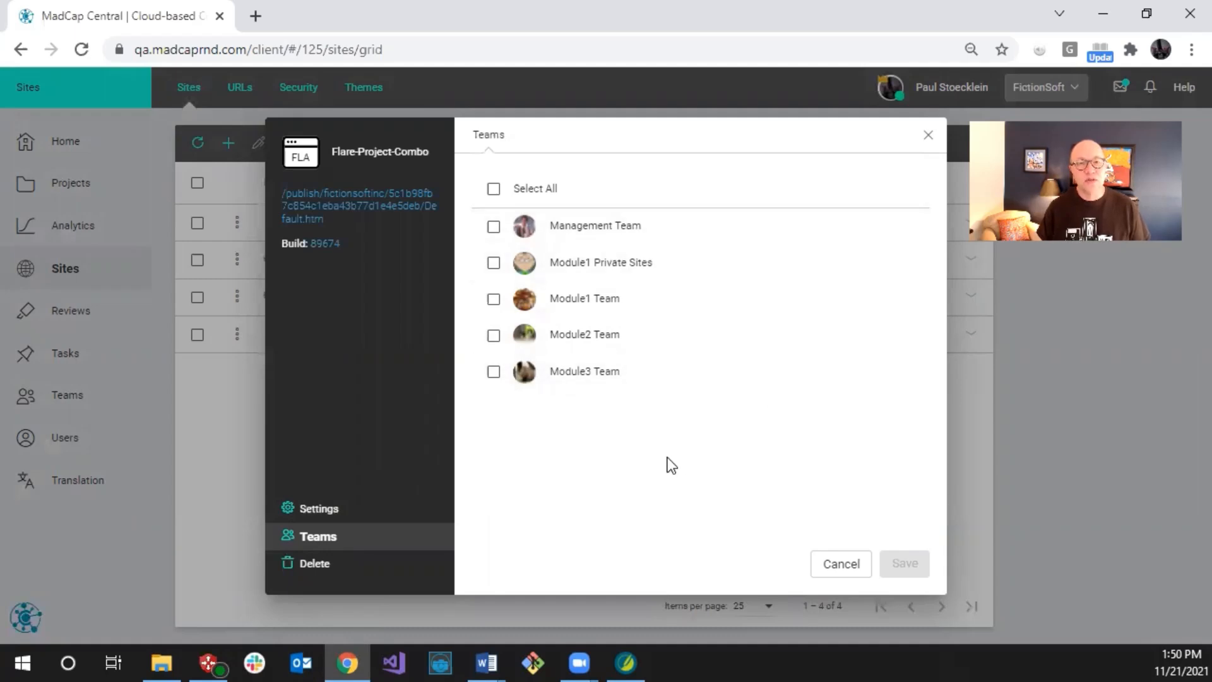
click(348, 517)
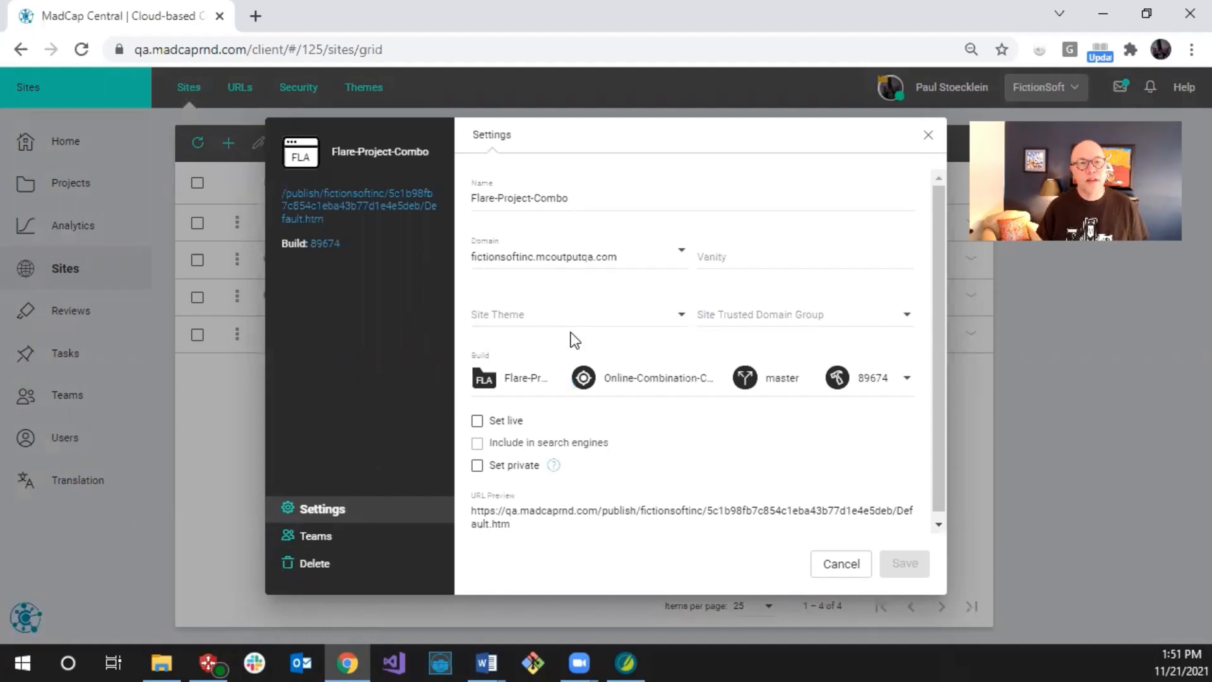
click(827, 561)
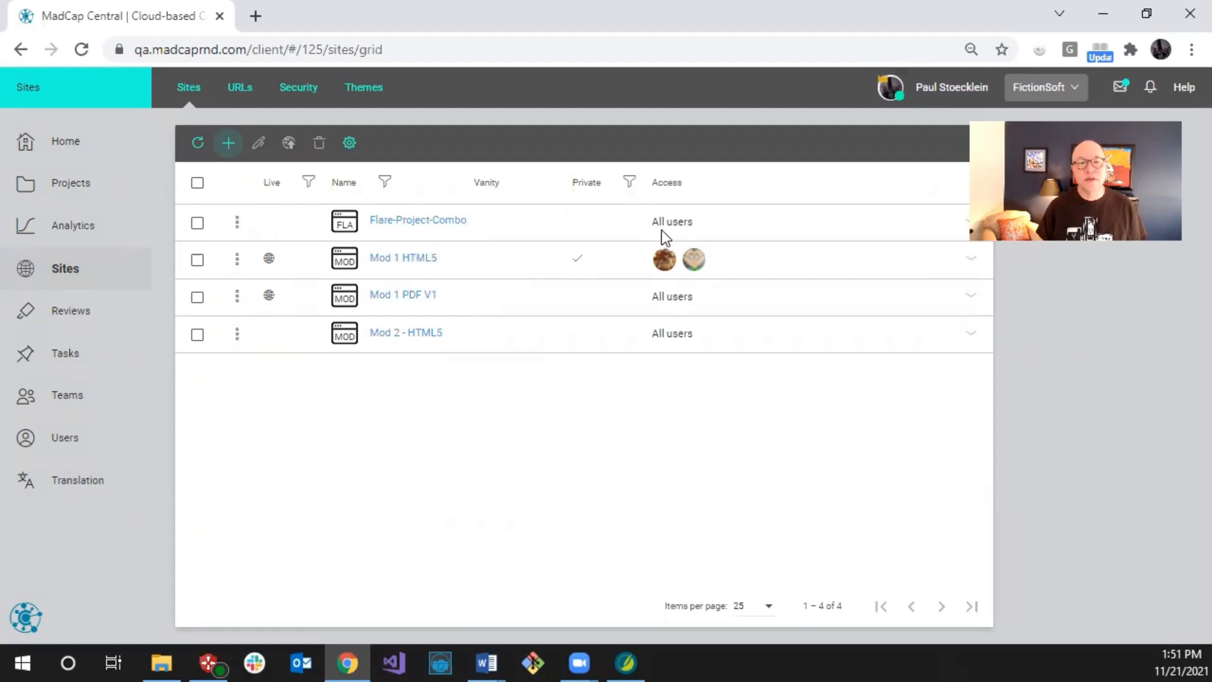
Step: Expand the Flare-Project-Combo entry in the sites list to check its build and URL details, and collapse it again
click(524, 222)
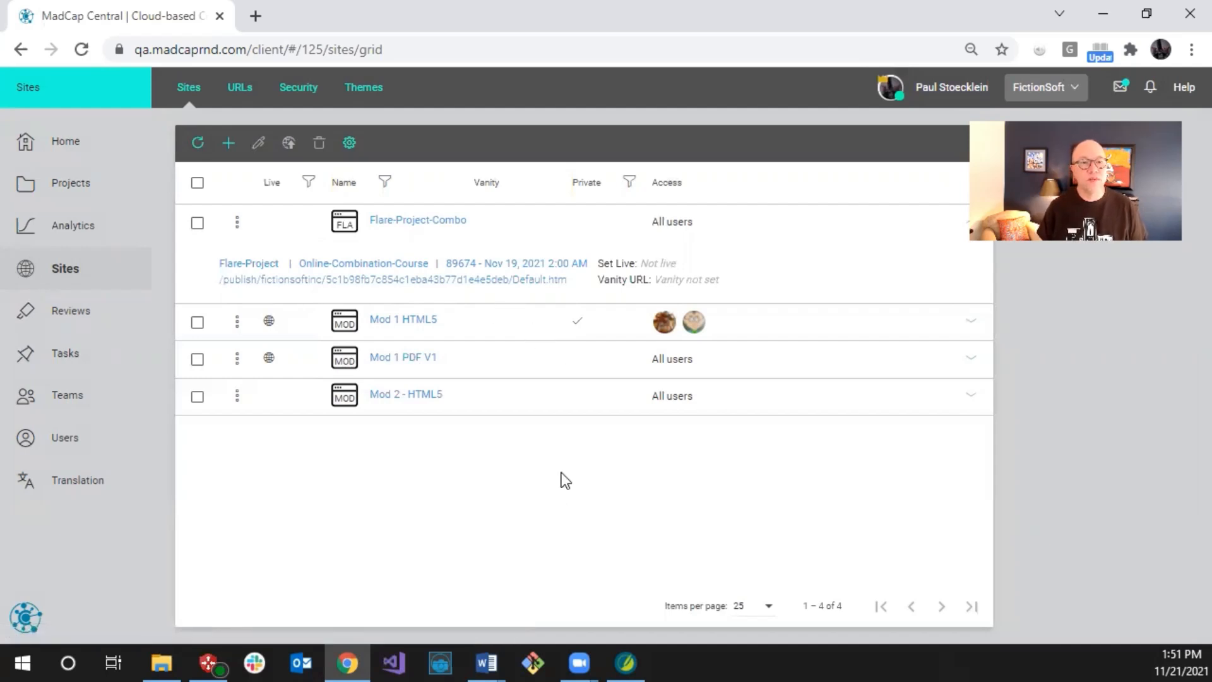
click(544, 223)
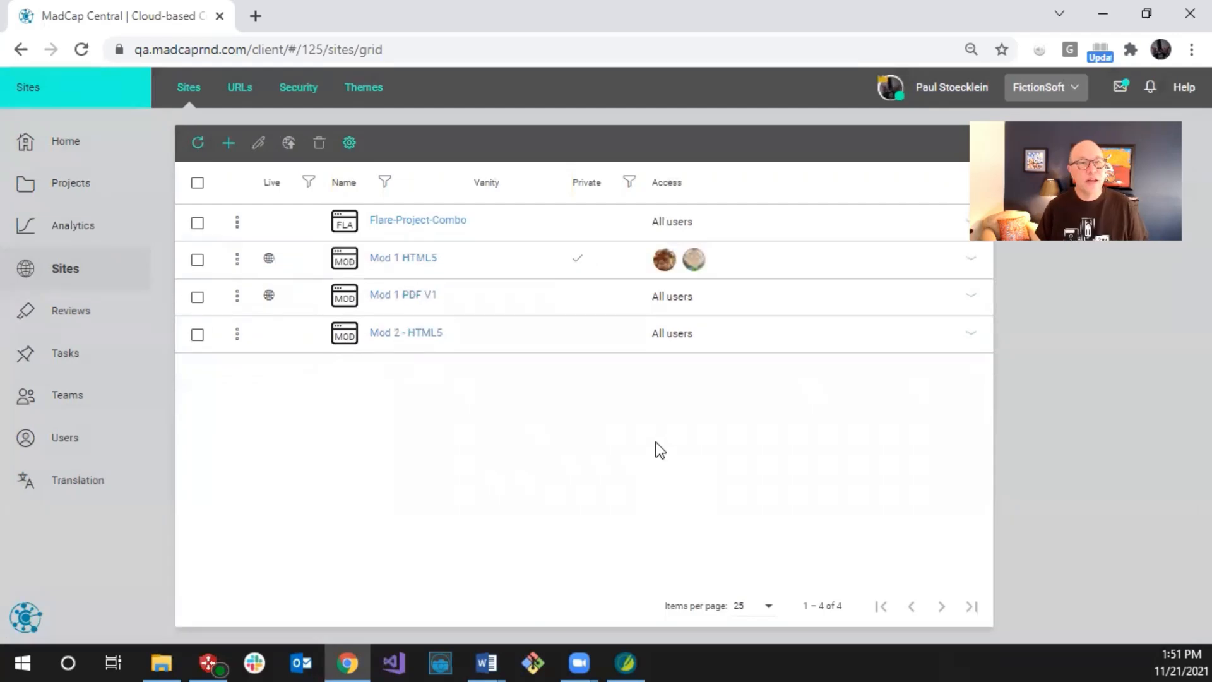